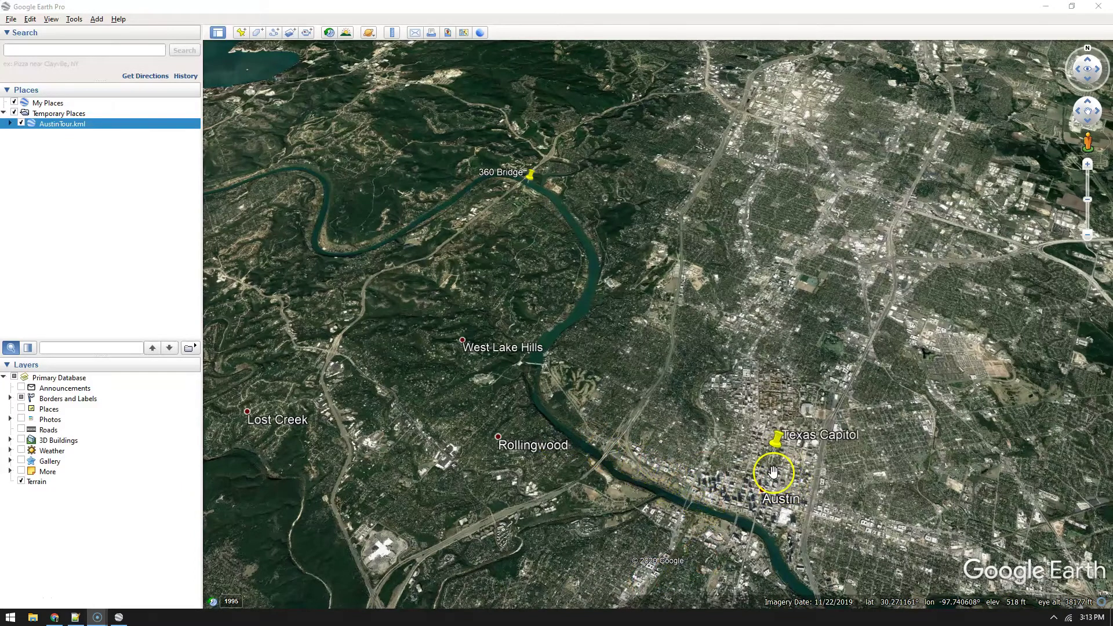
Show and centre the Texas Capitol placemark from AustinTour.kml, close its balloon, then fly to 360 Bridge.
click(17, 132)
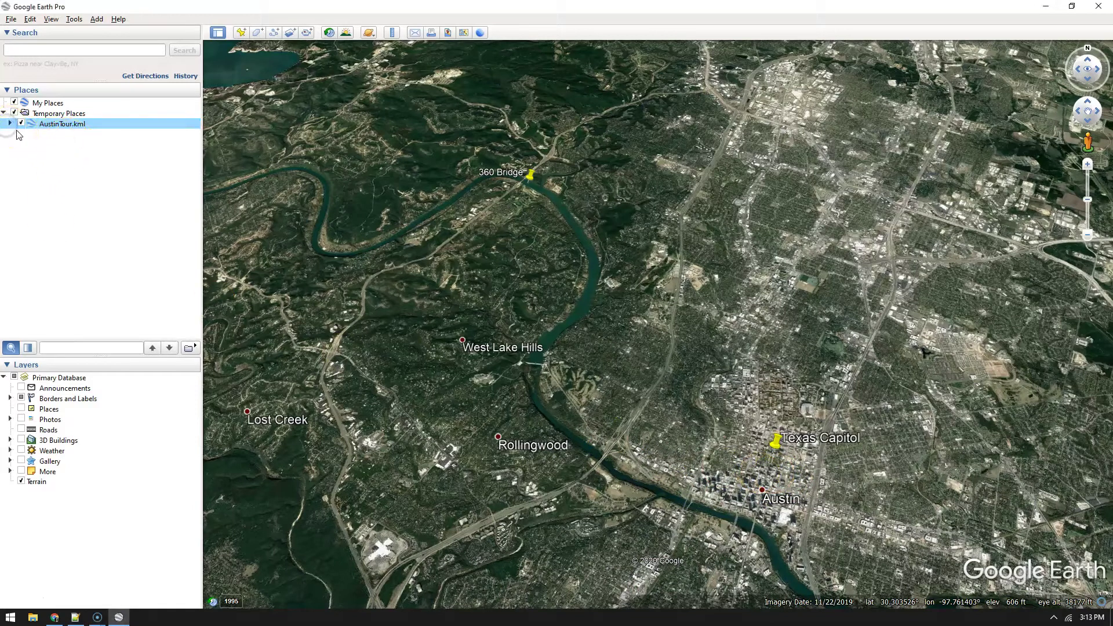
click(10, 123)
click(63, 134)
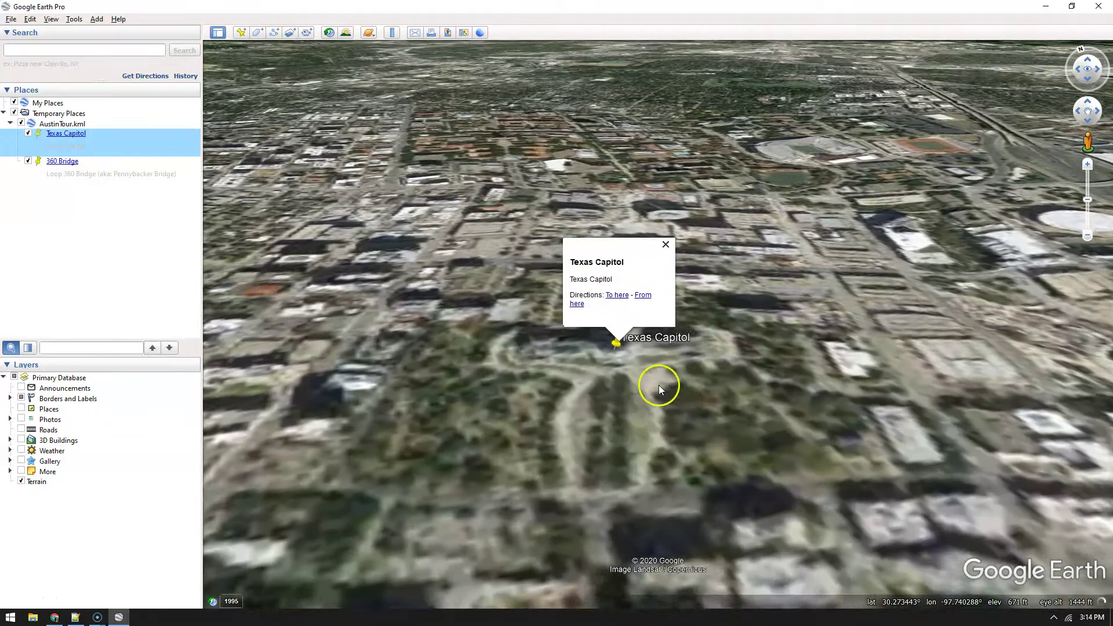
drag(659, 385, 617, 423)
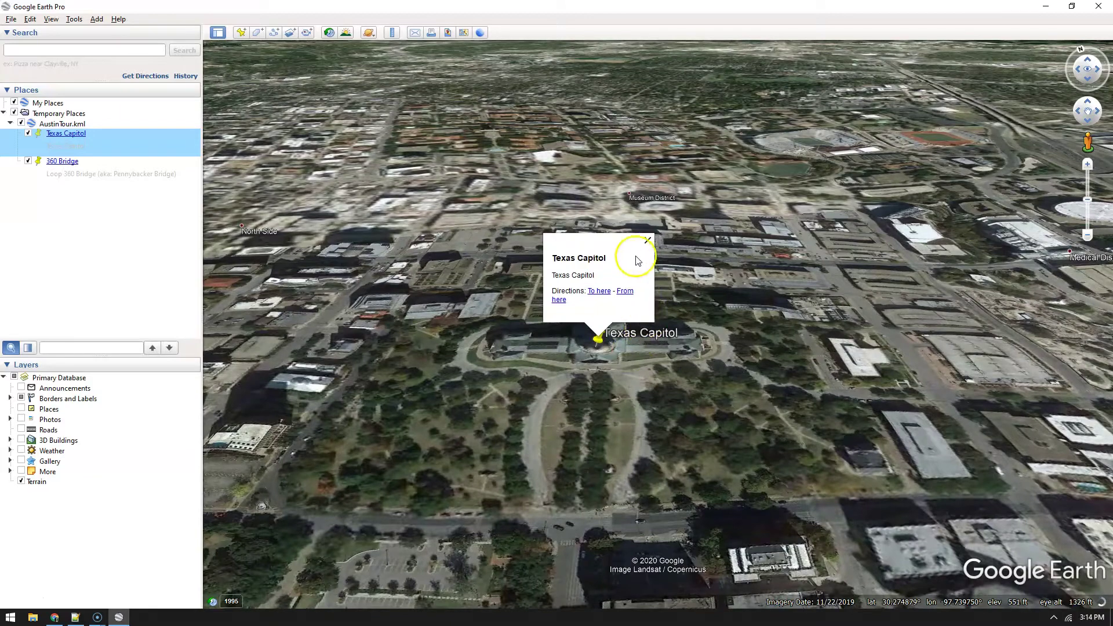
click(648, 241)
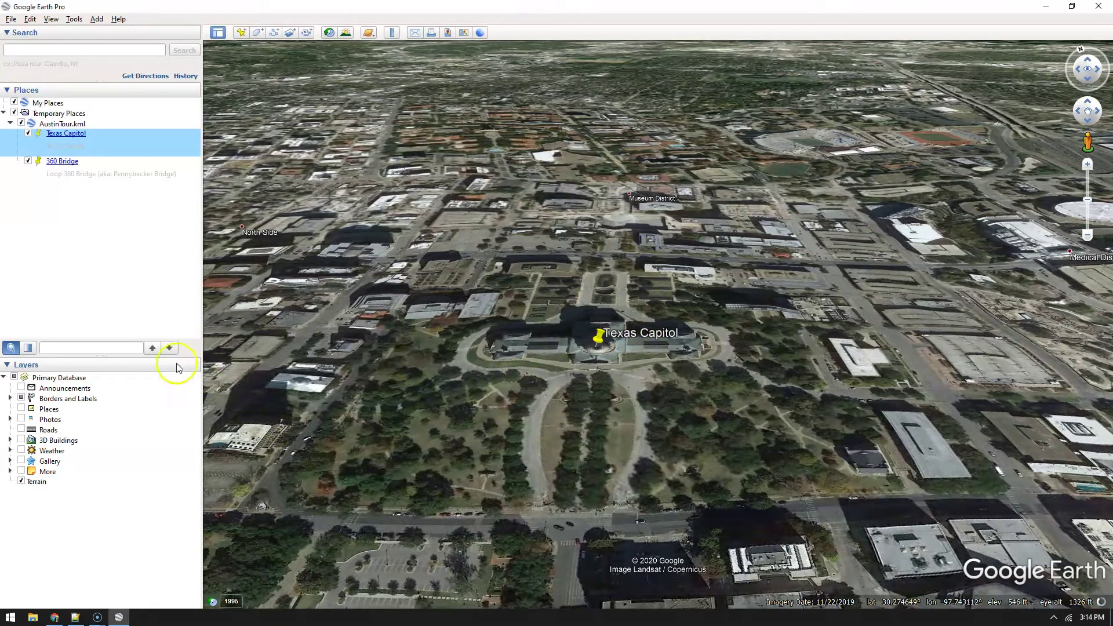
double_click(95, 169)
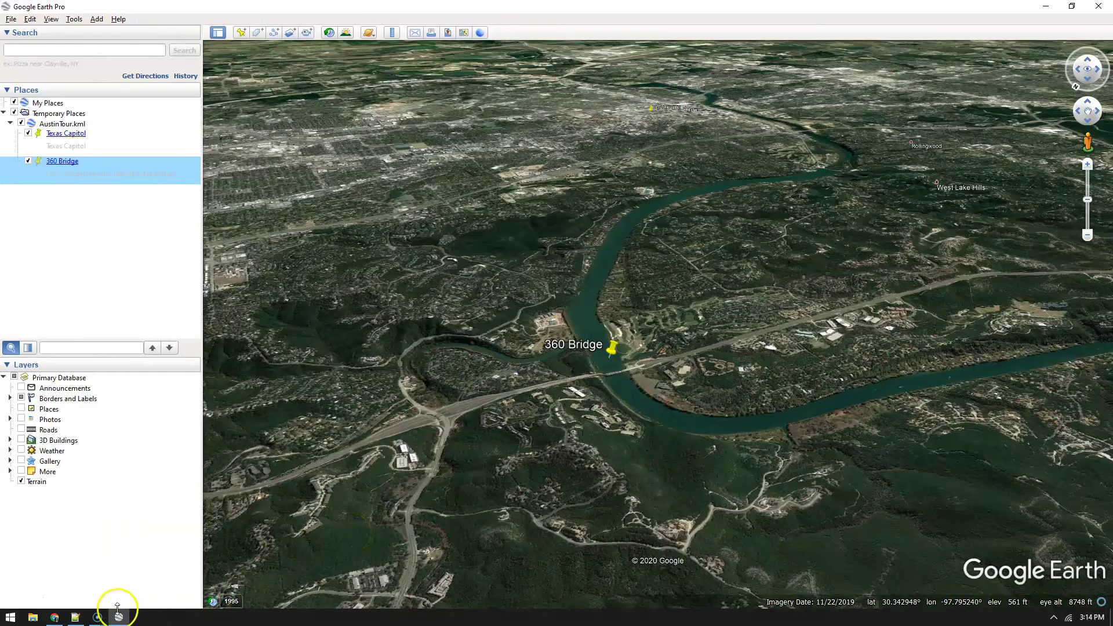
Bring up the AustinTour.kml source and select the id attributes of both placemarks.
click(84, 621)
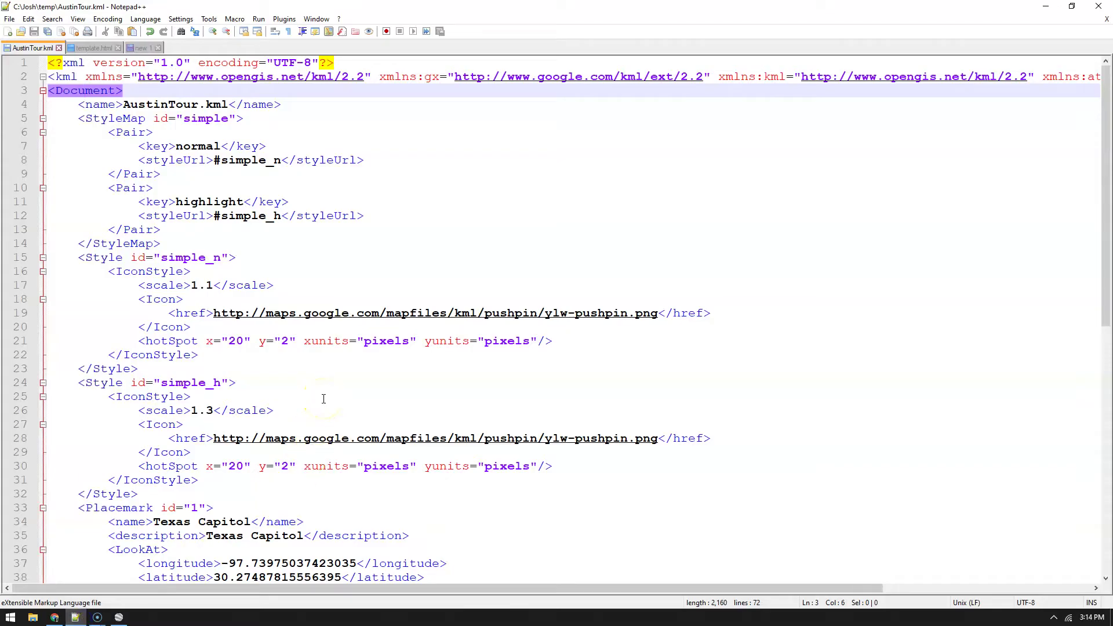
scroll(324, 399, down, 9)
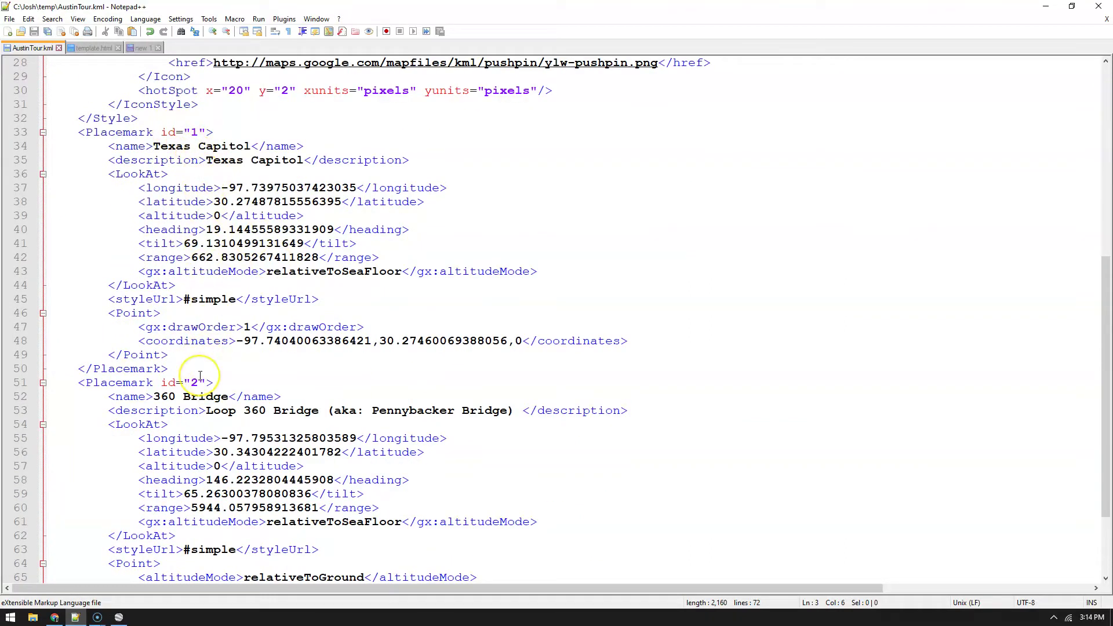
scroll(200, 370, up, 1)
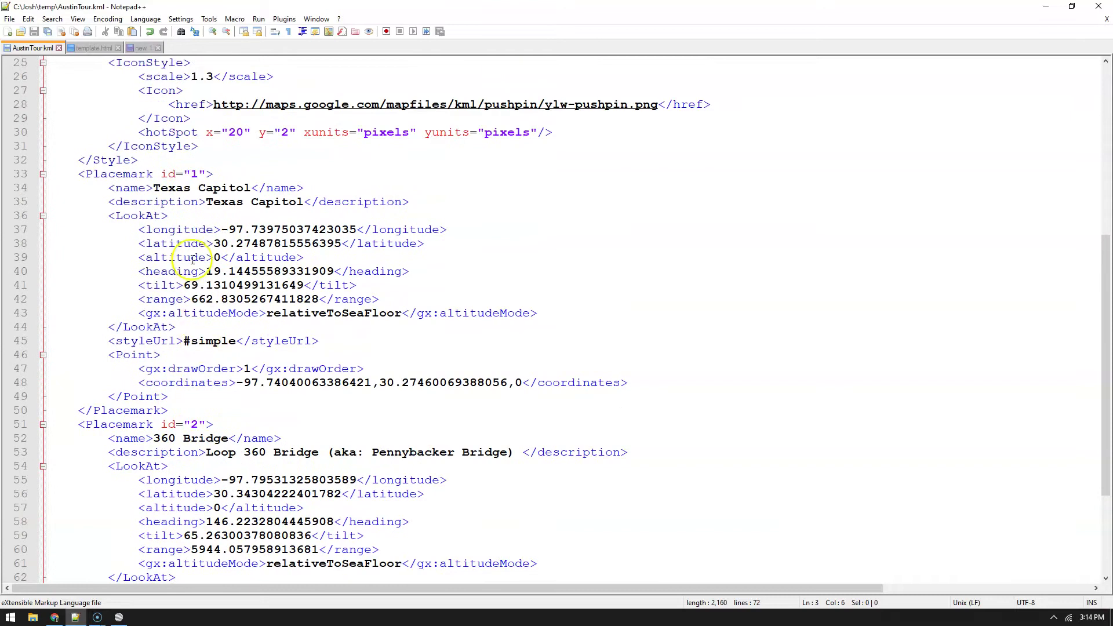
click(130, 186)
click(123, 173)
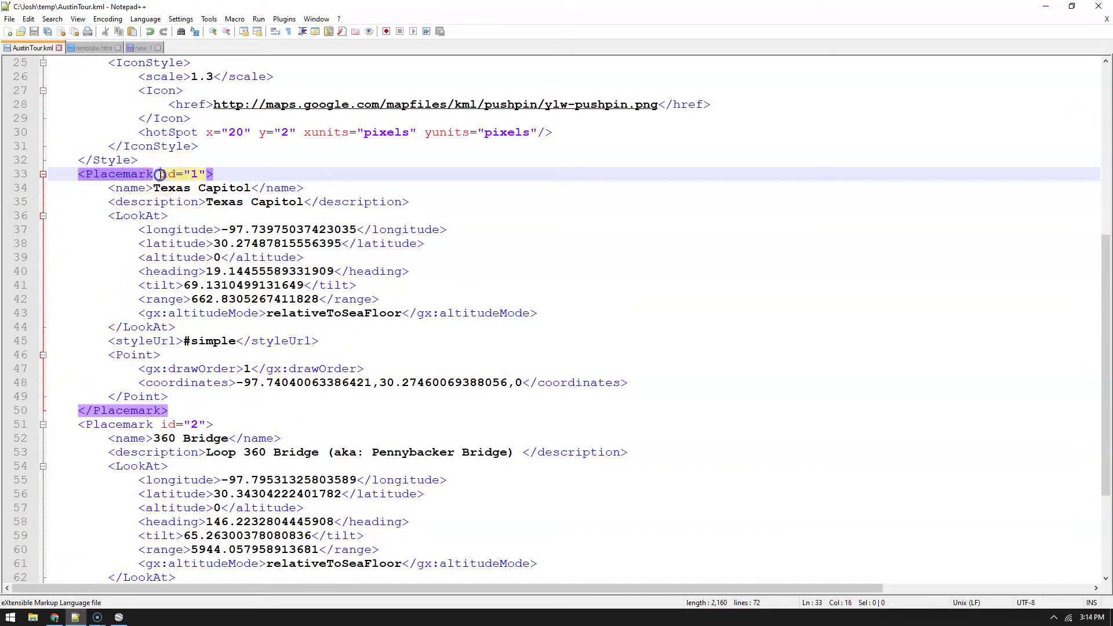
drag(161, 174, 191, 173)
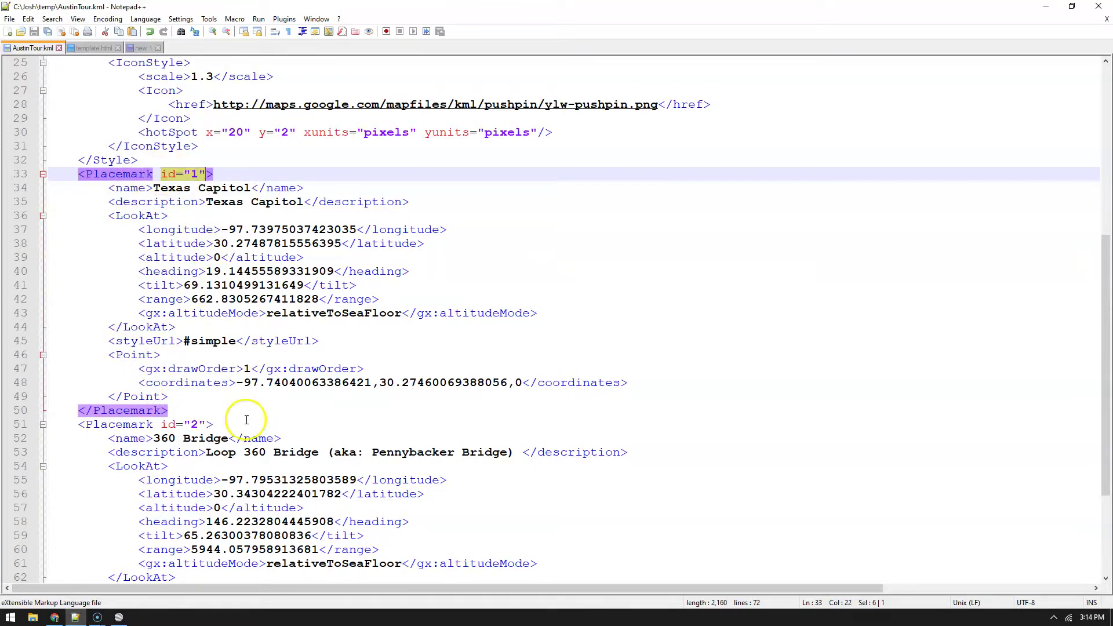
scroll(246, 419, down, 3)
click(132, 299)
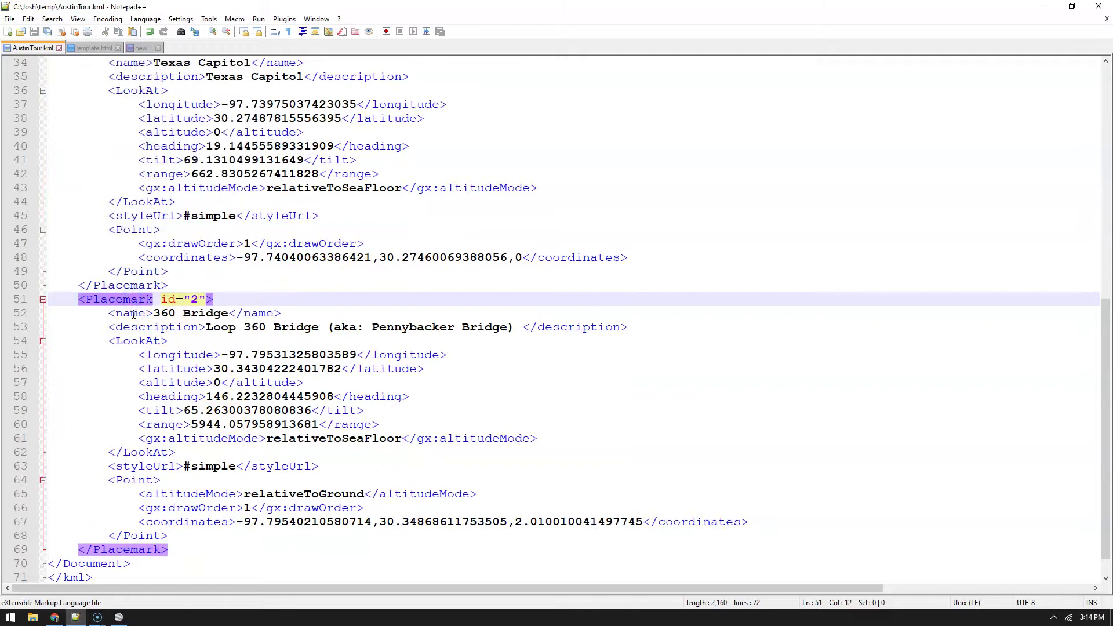
click(164, 299)
drag(161, 299, 193, 300)
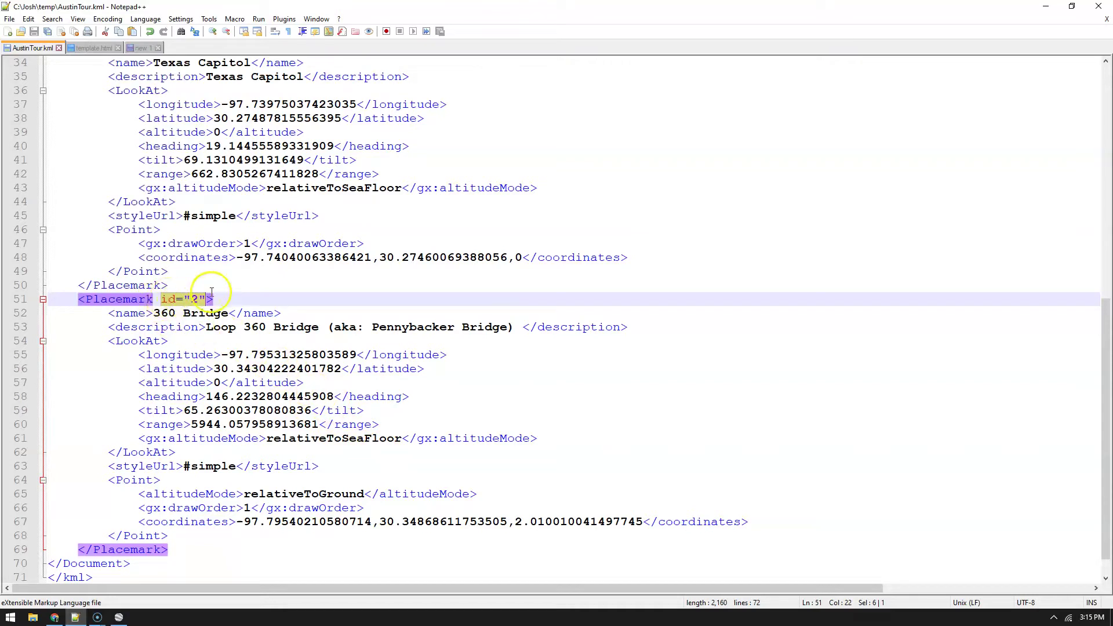
Trace the placemark's 'simple' style reference to the simple_n style definition.
scroll(214, 295, up, 4)
scroll(222, 299, up, 1)
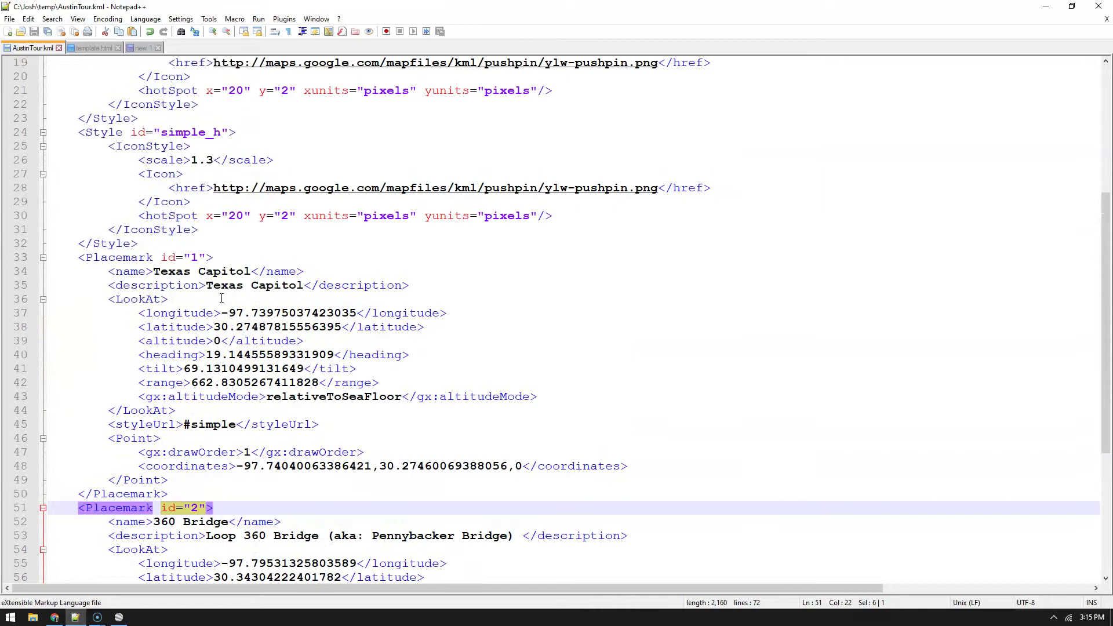
scroll(232, 307, down, 2)
double_click(215, 341)
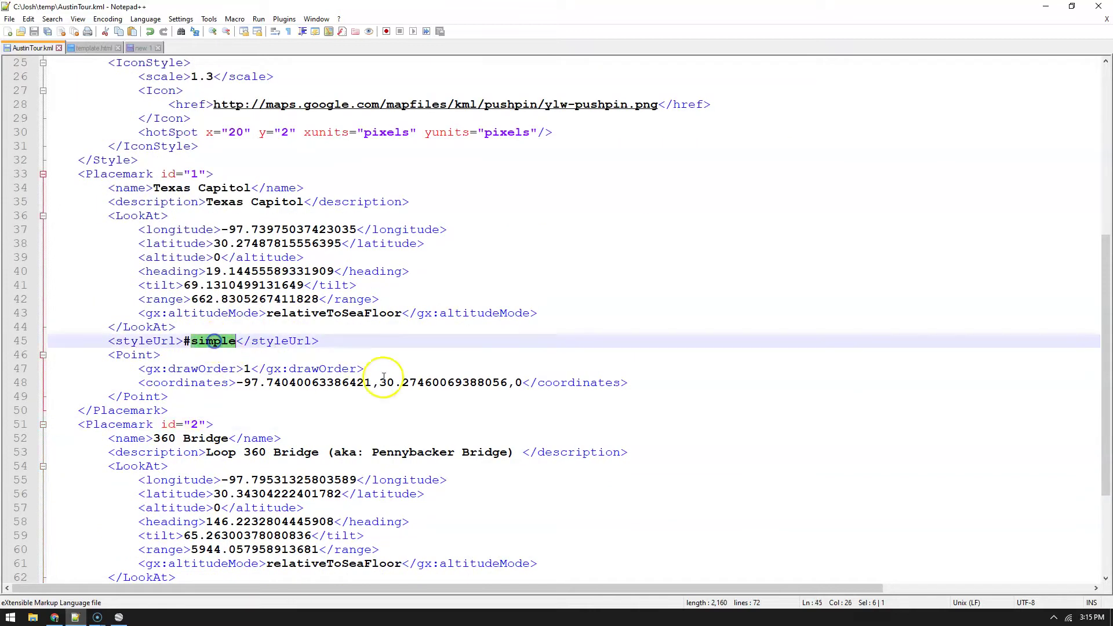
scroll(441, 371, up, 8)
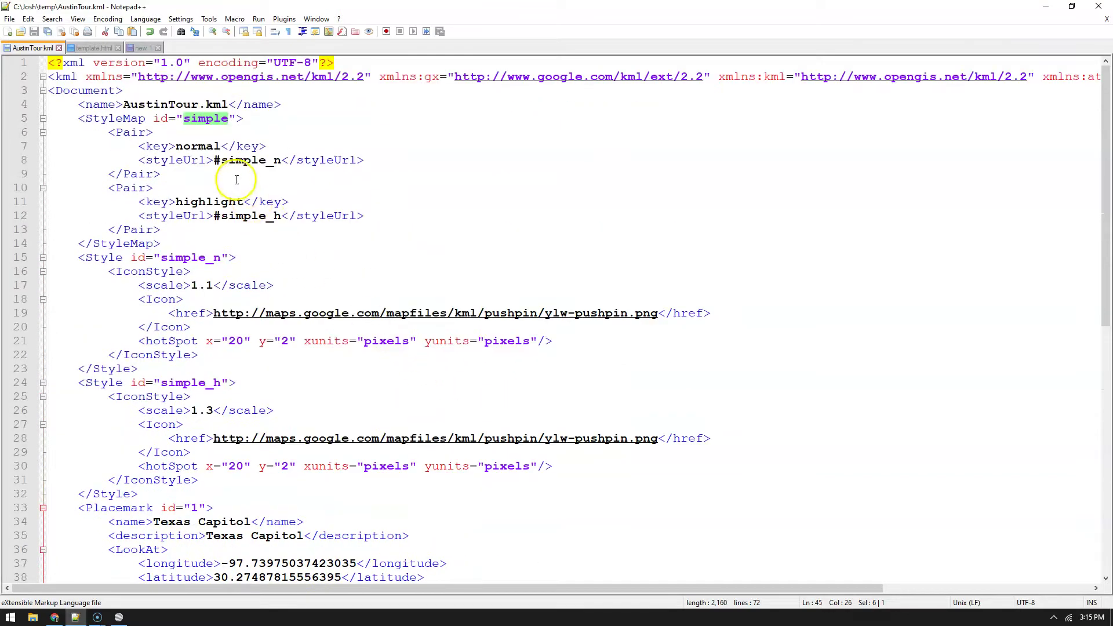
double_click(249, 160)
scroll(255, 255, down, 3)
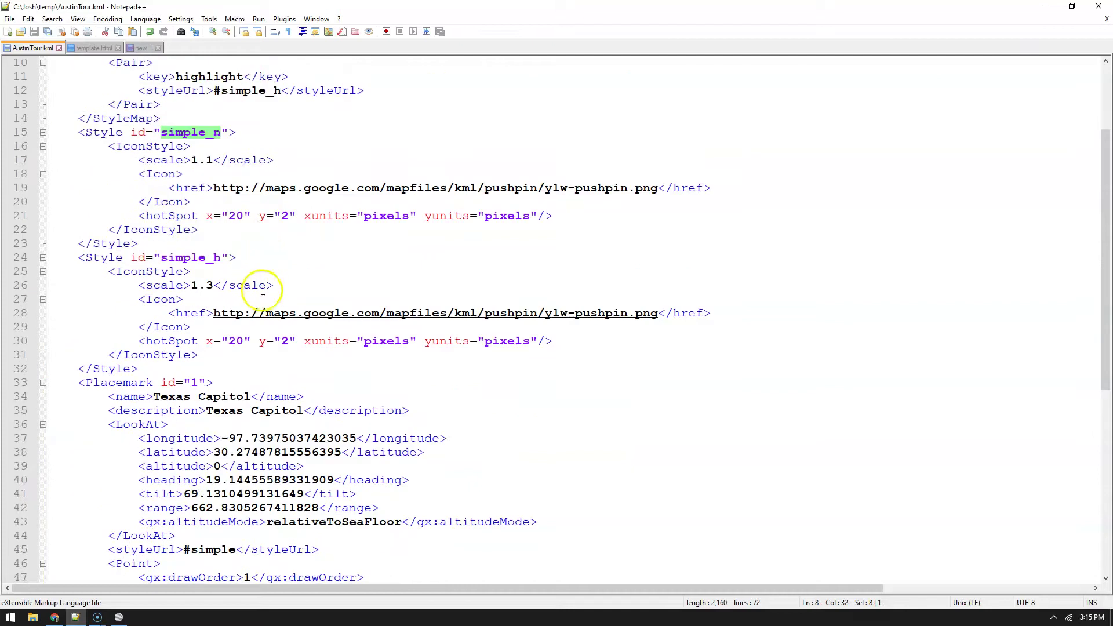
scroll(264, 290, down, 9)
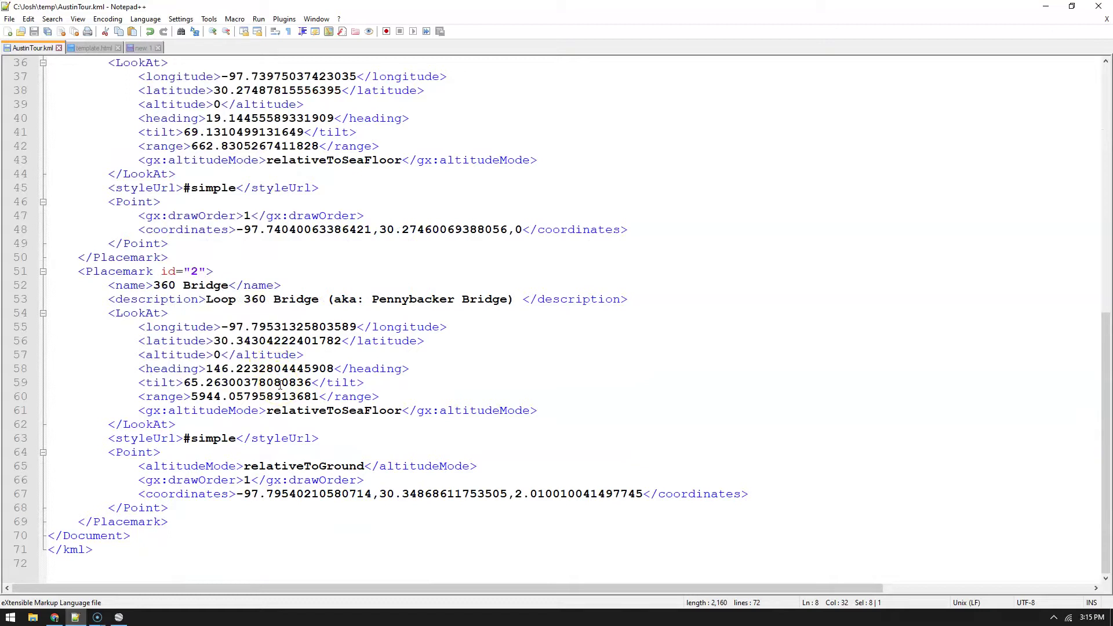
scroll(280, 385, up, 12)
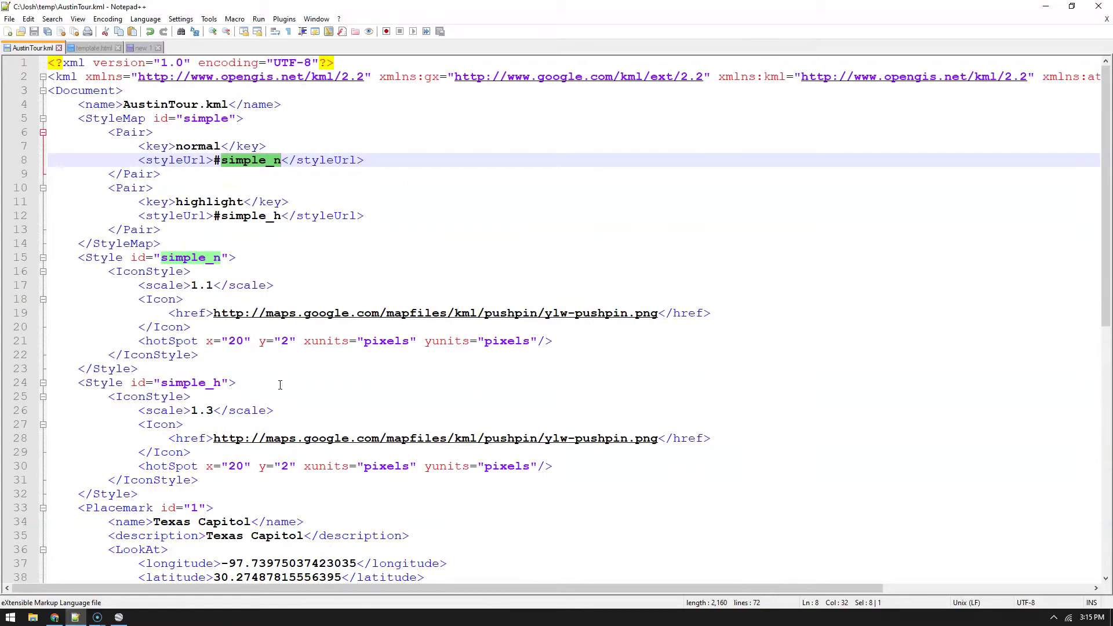
Open AustinTour.kml from the temp repository on GitHub and view its Raw file.
click(54, 617)
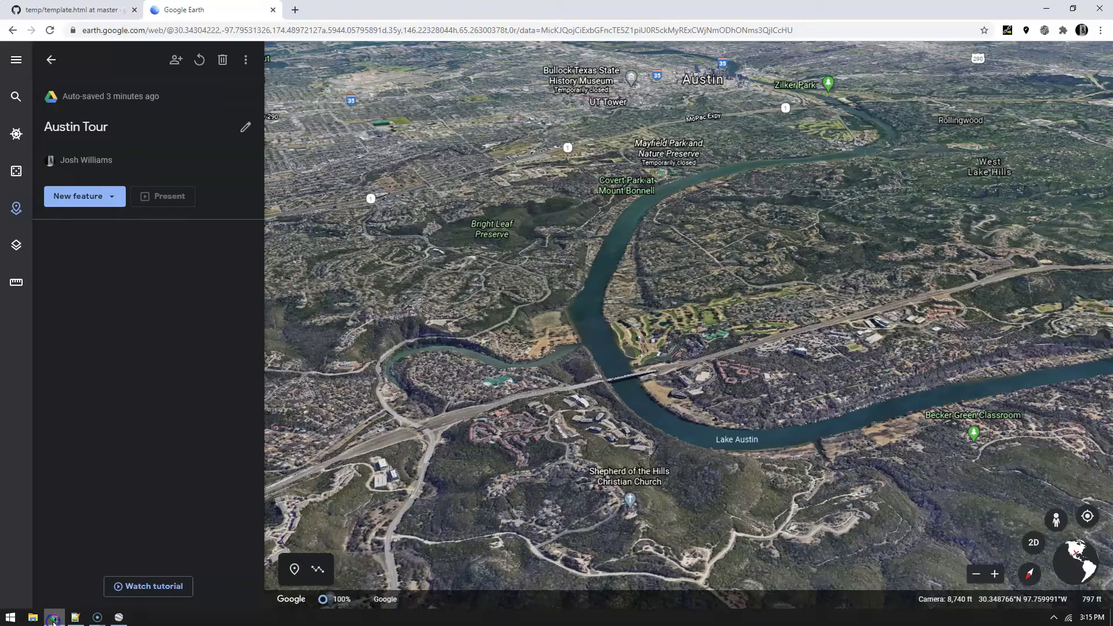
click(65, 8)
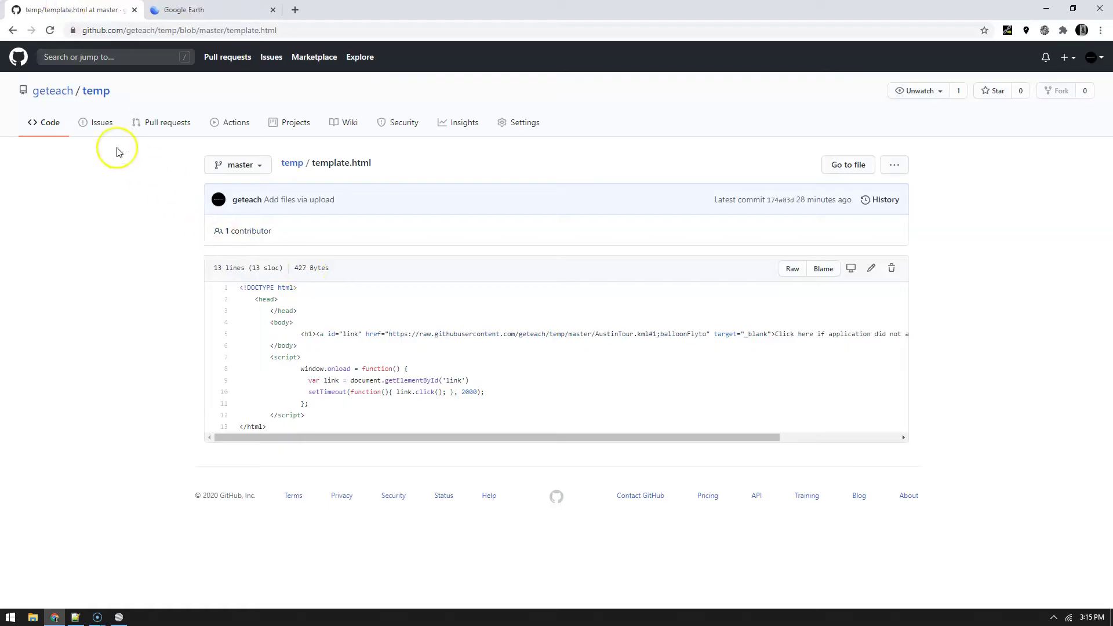
click(292, 163)
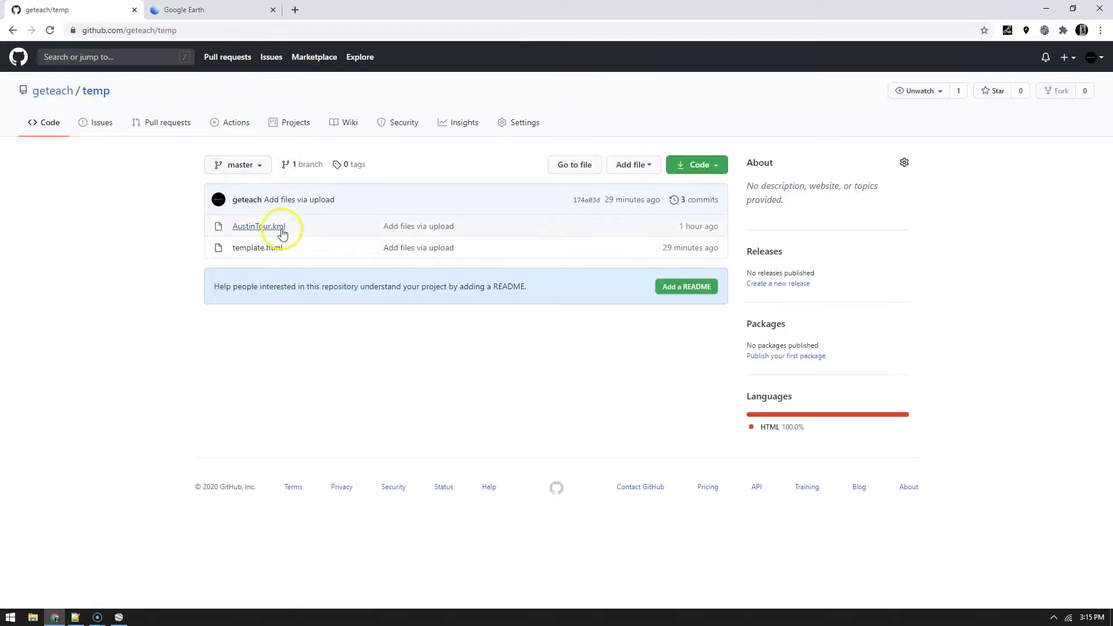
click(266, 230)
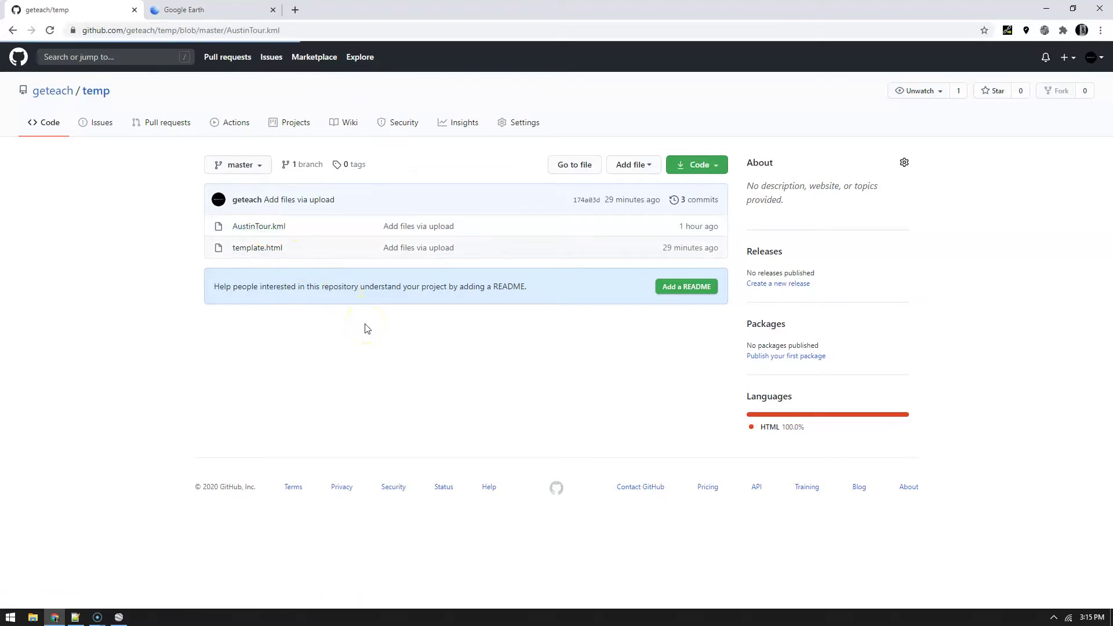
drag(294, 29, 191, 28)
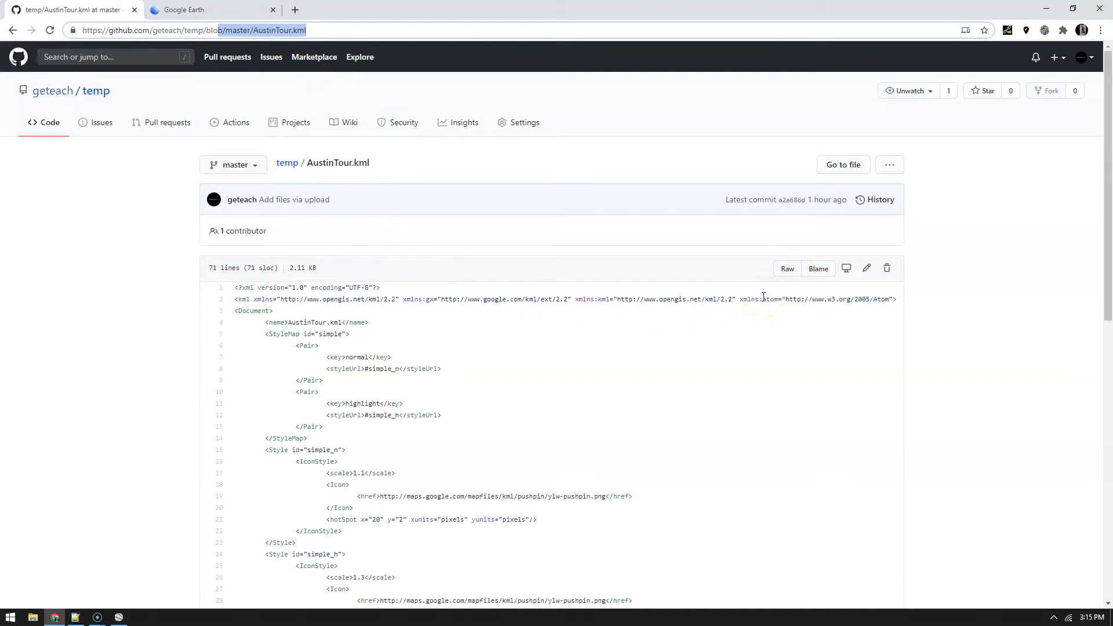
click(788, 269)
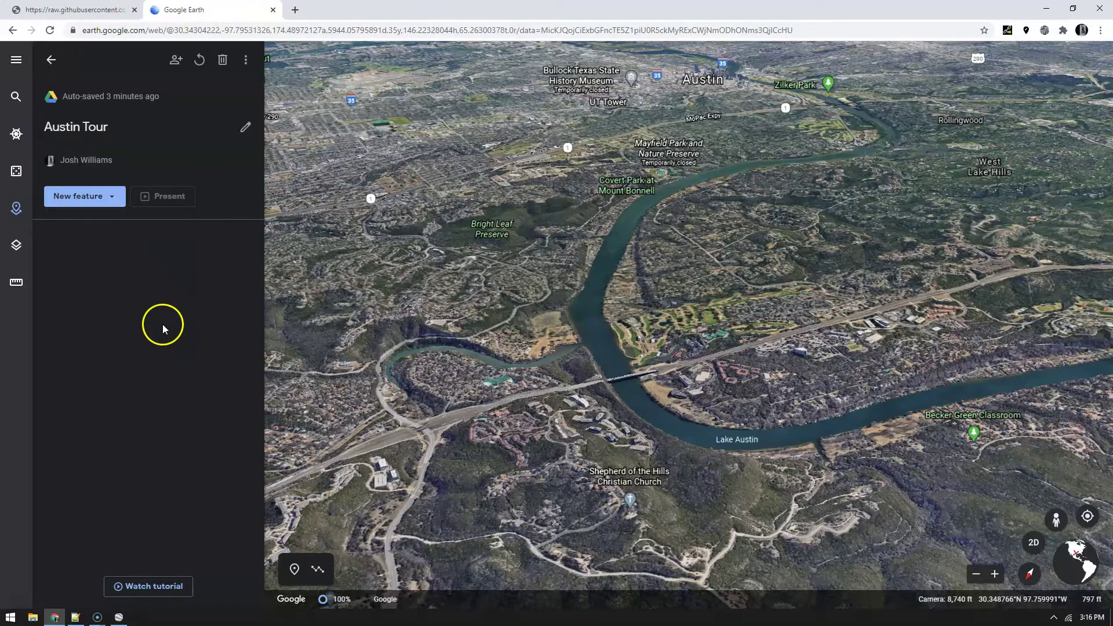
Return to the Projects list, dismiss the New project menu, and open Austin Tour.
click(49, 59)
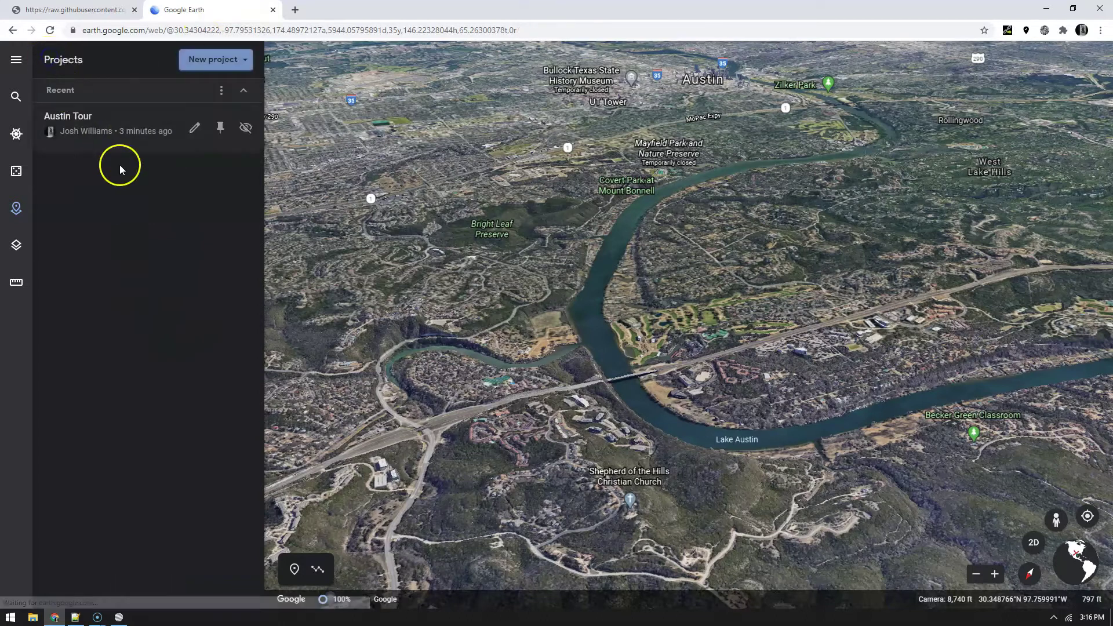
click(242, 63)
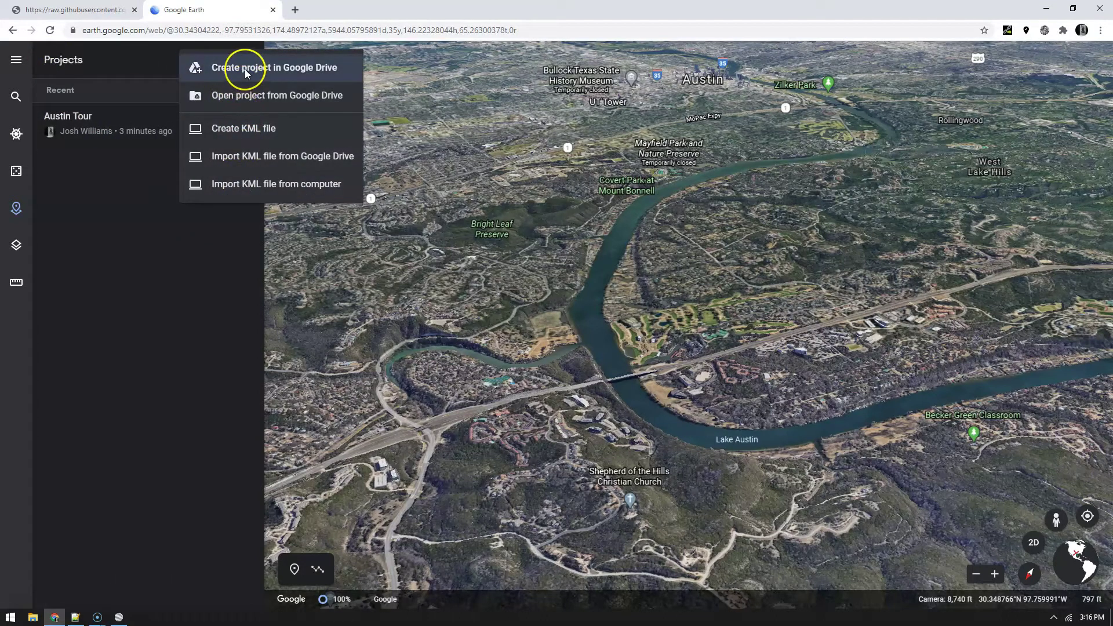
click(134, 238)
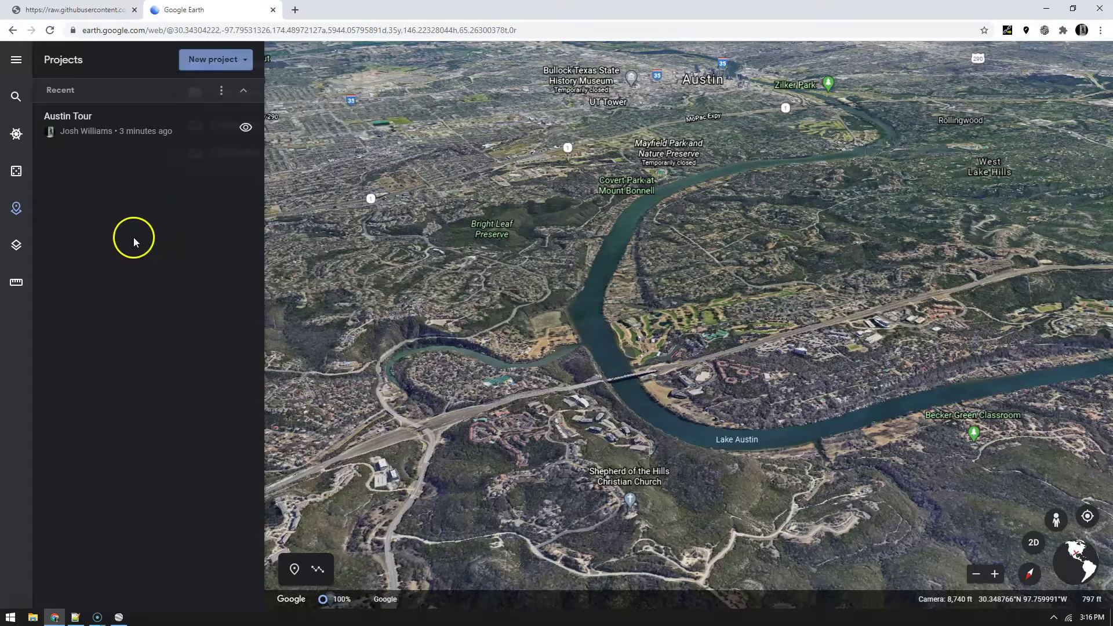
click(193, 123)
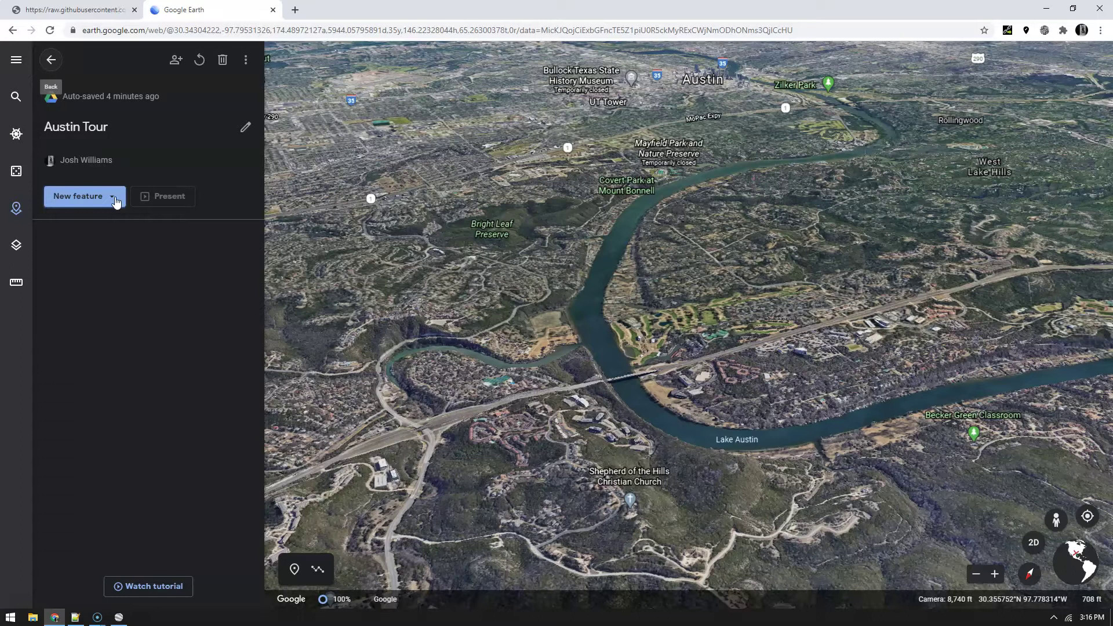
Add a fullscreen slide titled 'Texas Capitol' to the project.
click(116, 201)
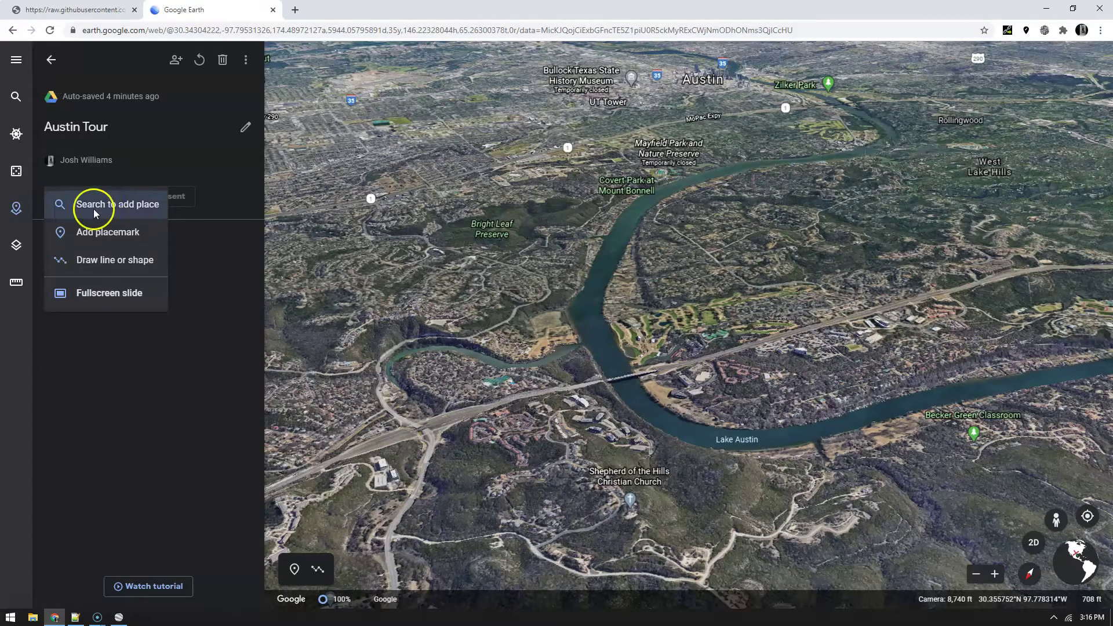
click(107, 295)
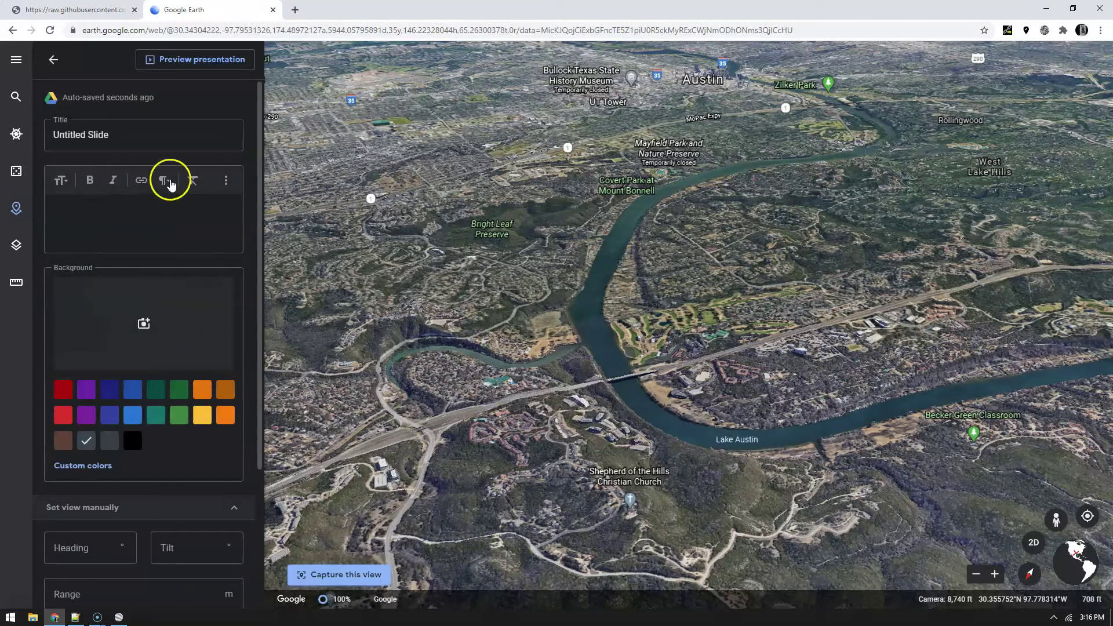
click(145, 132)
text(Texas Capitol)
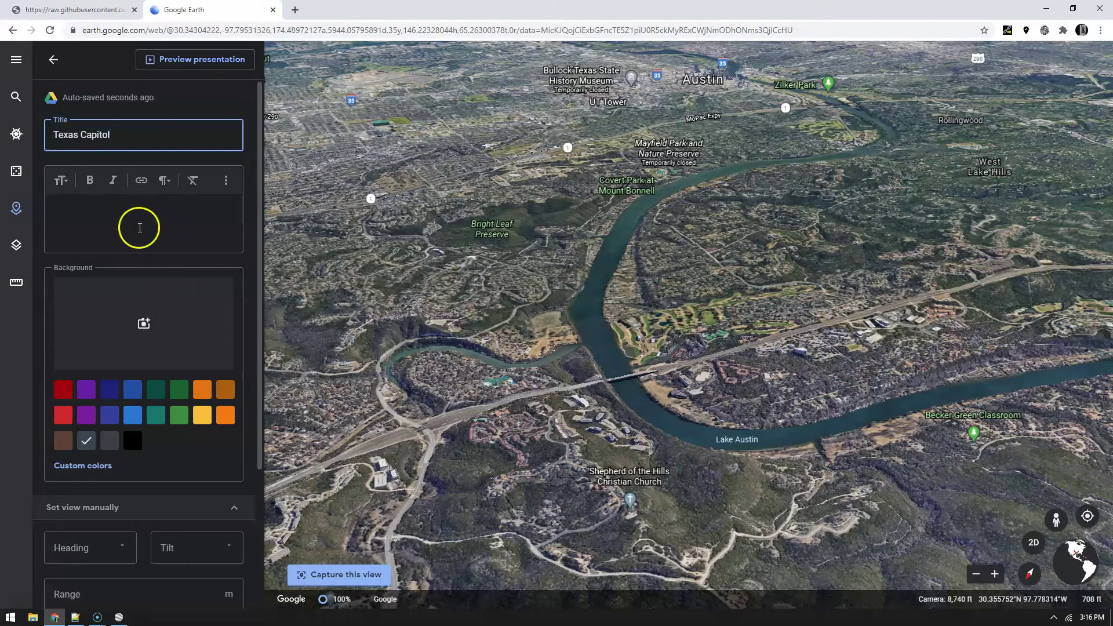
Give the slide an orange background and switch its description to HTML editing.
click(123, 225)
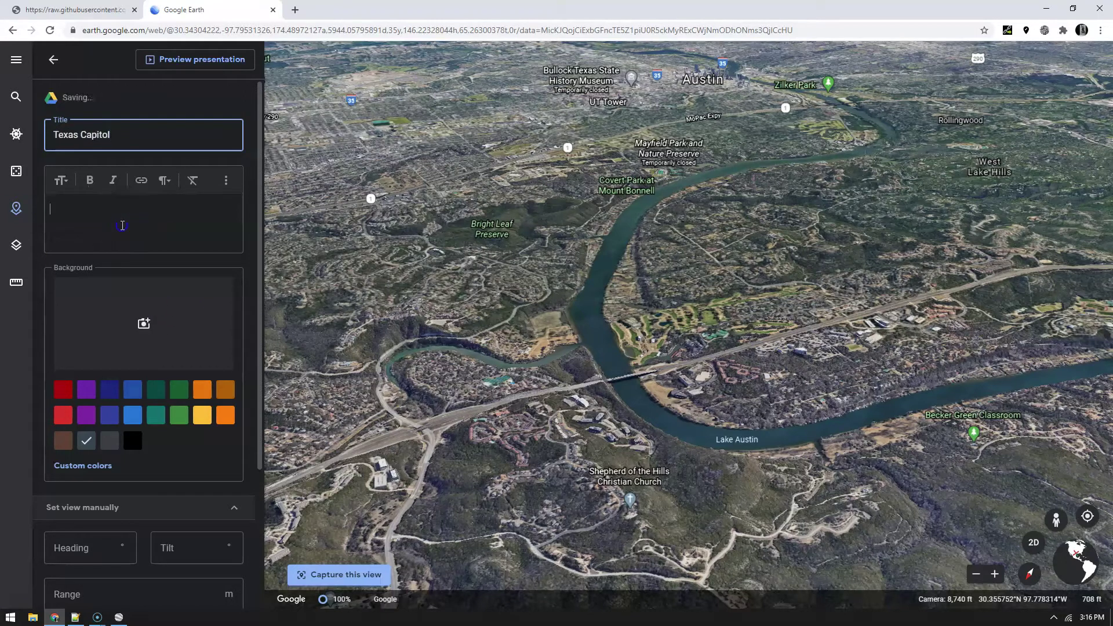
click(202, 389)
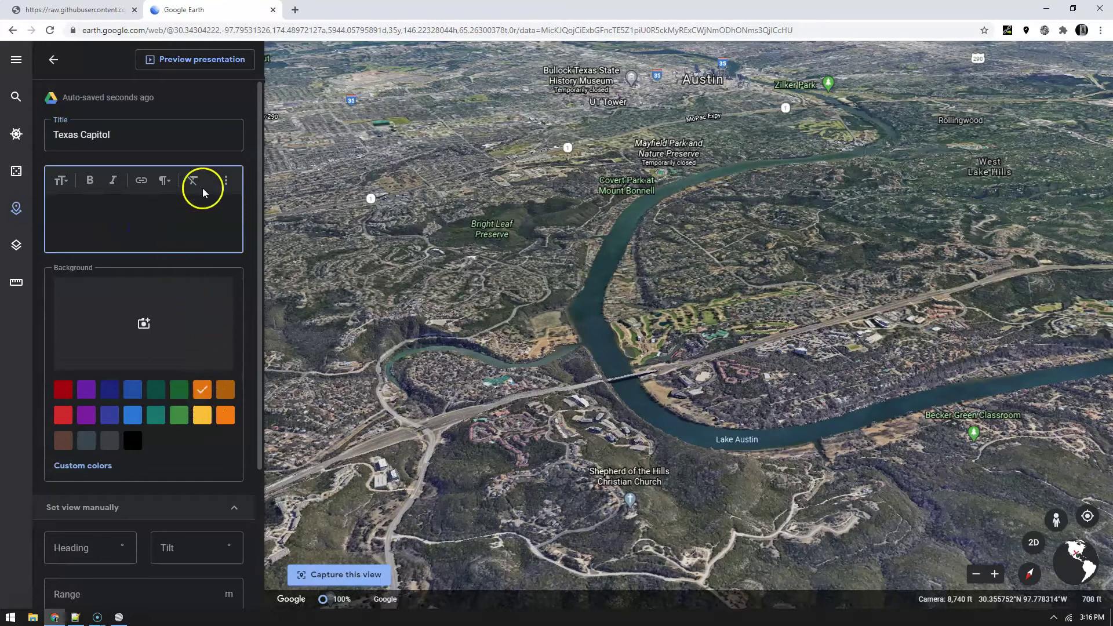
click(226, 181)
click(195, 183)
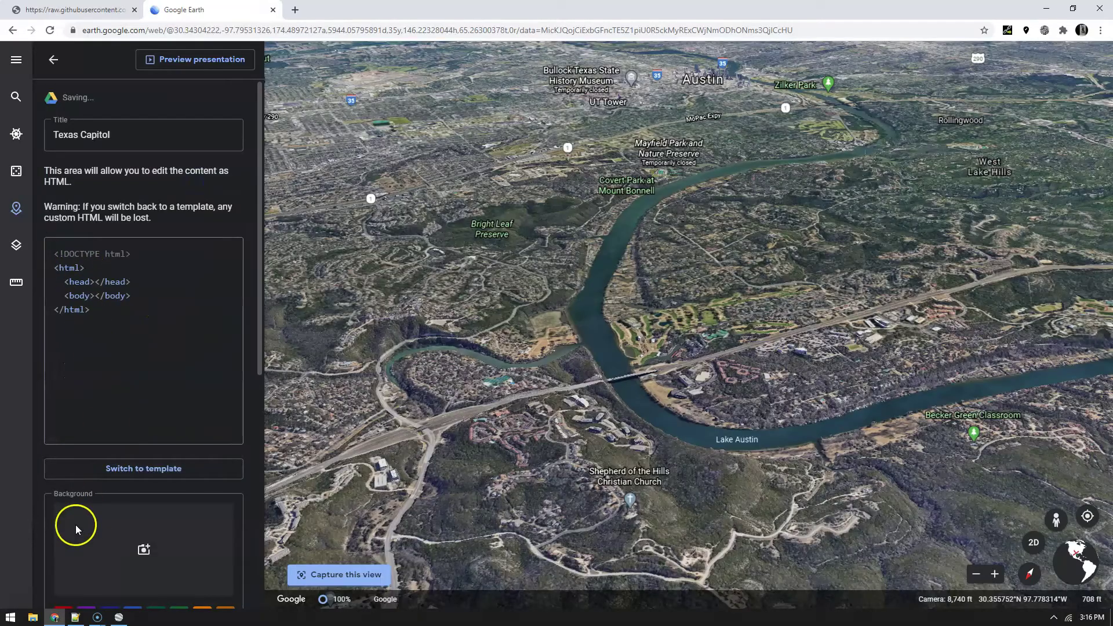
Open template.html in Notepad++ and inspect its body and the link element's id.
click(75, 617)
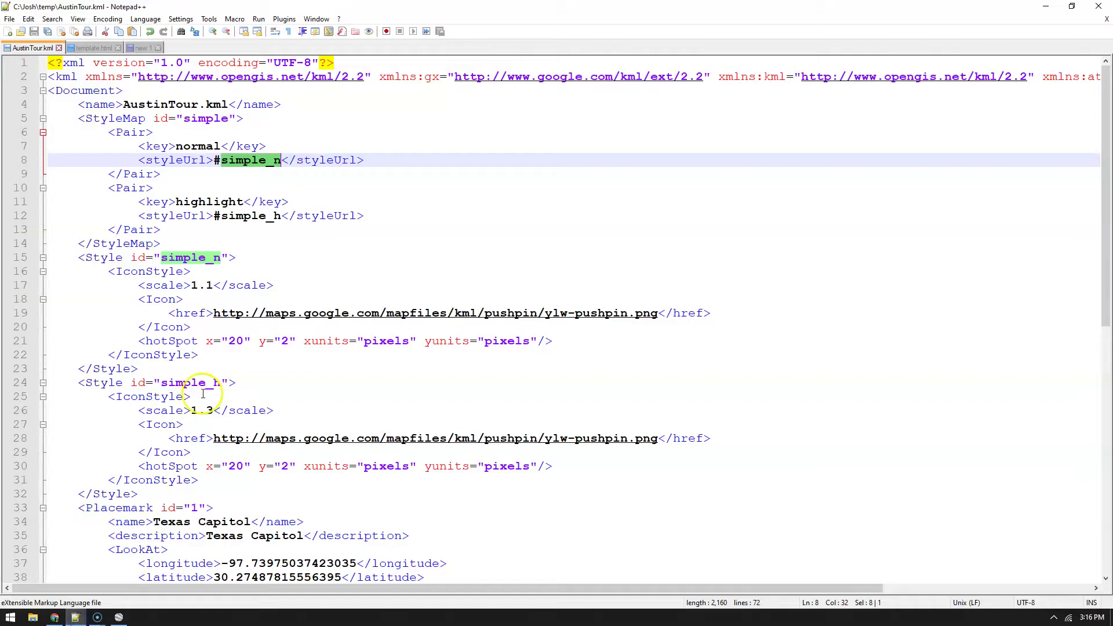
click(93, 48)
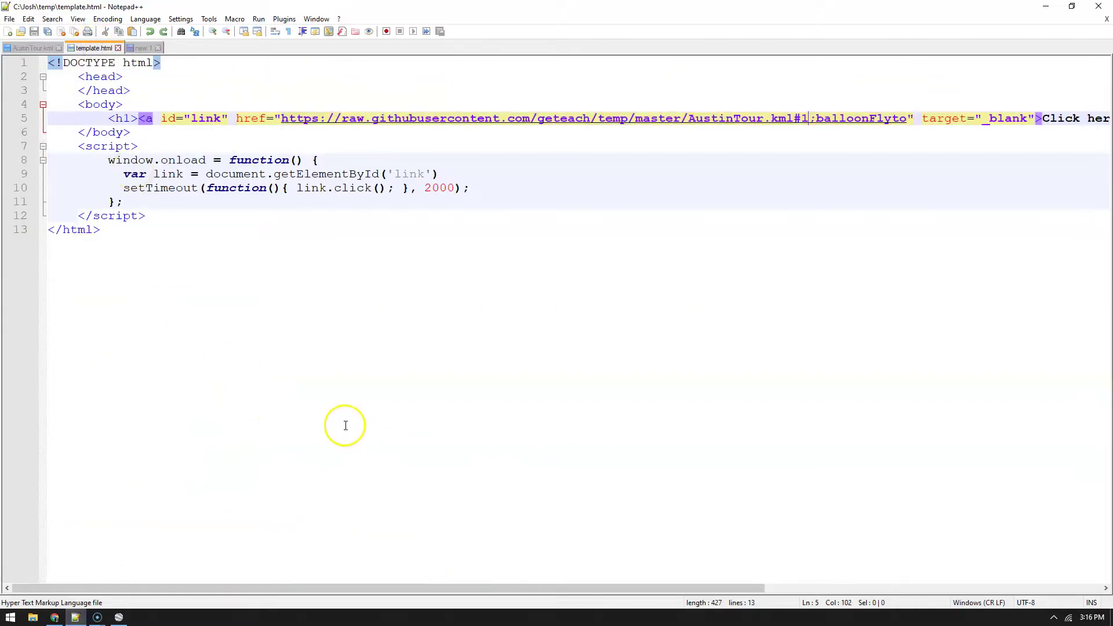
click(123, 105)
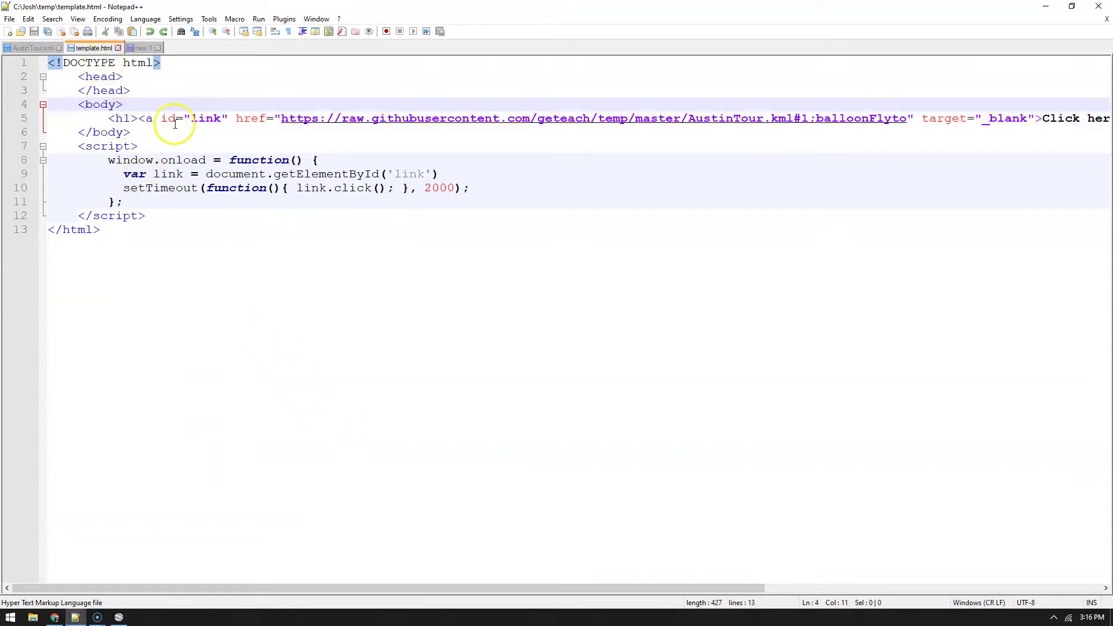
click(207, 119)
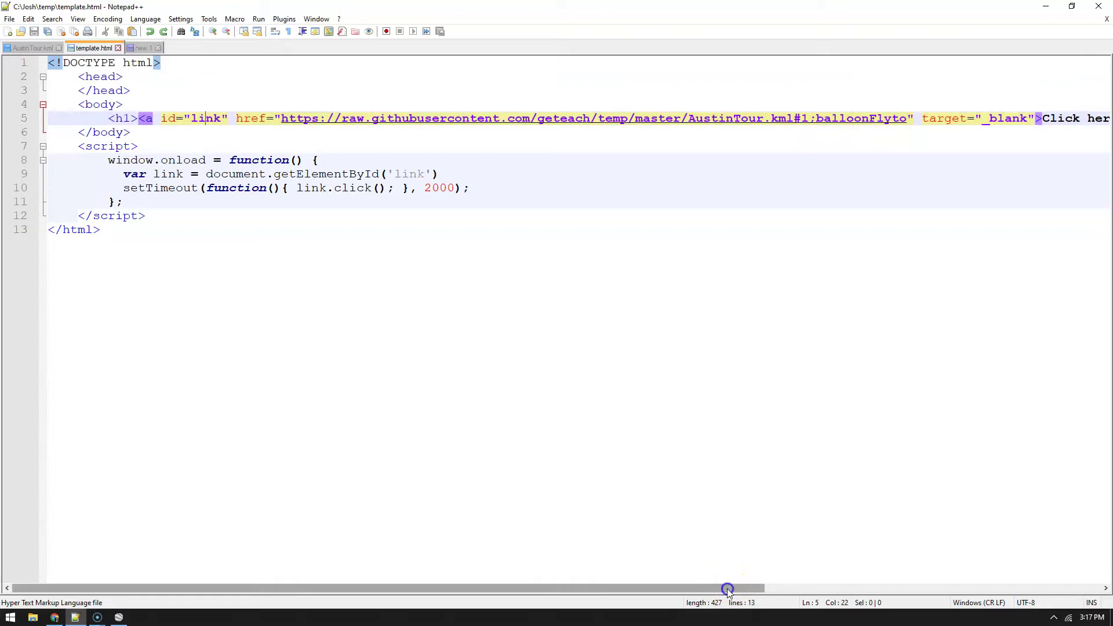
drag(727, 588, 1065, 588)
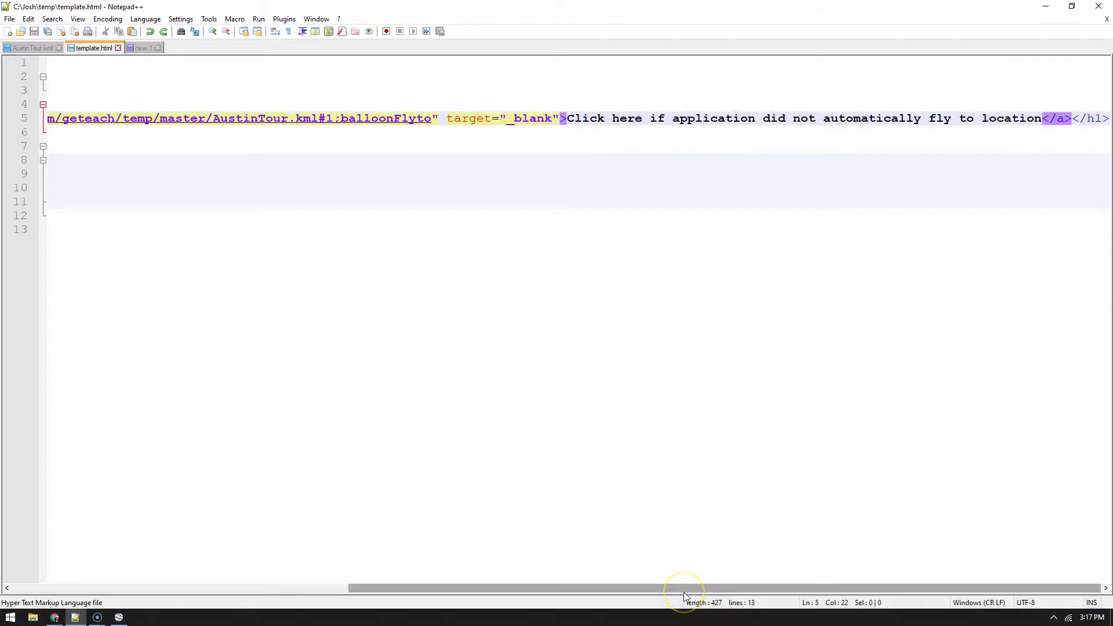
drag(685, 588, 348, 587)
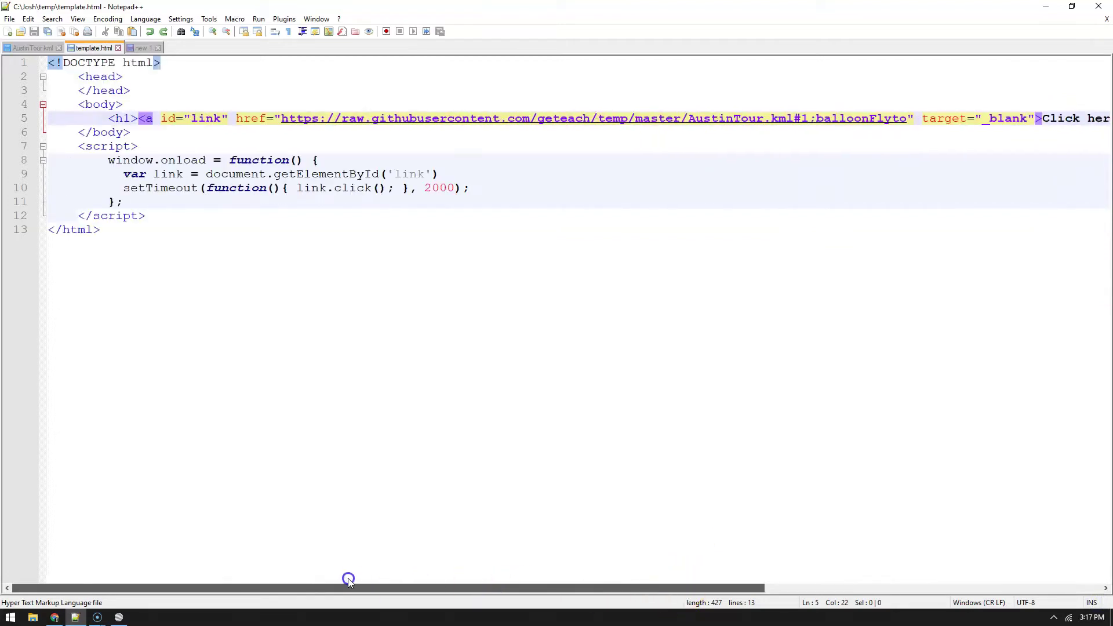
Review the script's link click and 2000 ms setTimeout, then select all 13 lines.
click(110, 131)
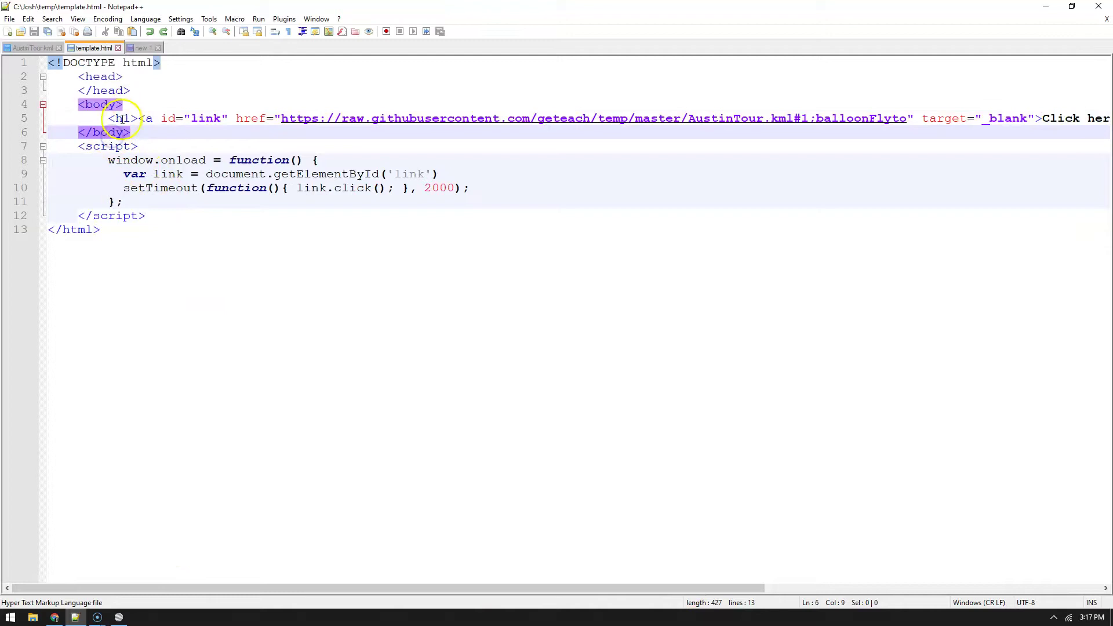
click(118, 148)
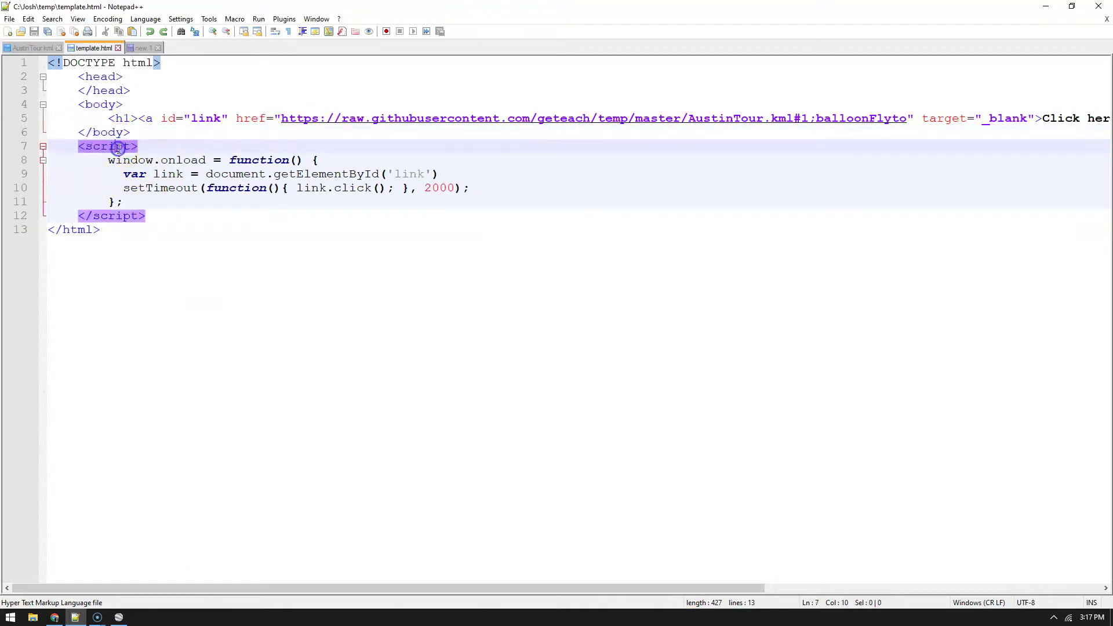
click(174, 174)
double_click(206, 118)
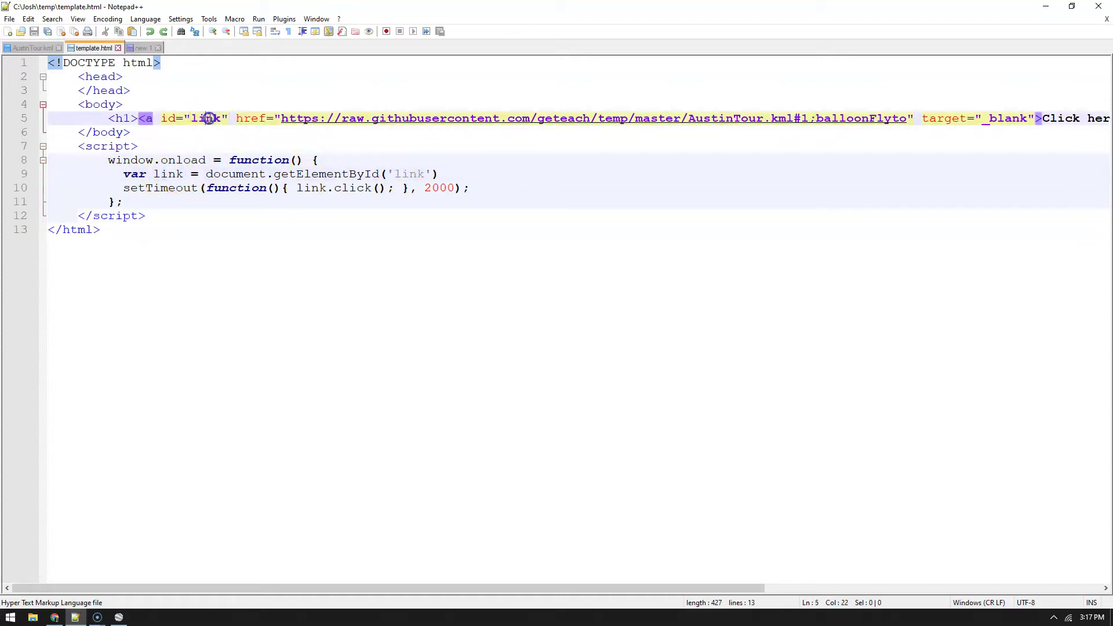
double_click(343, 189)
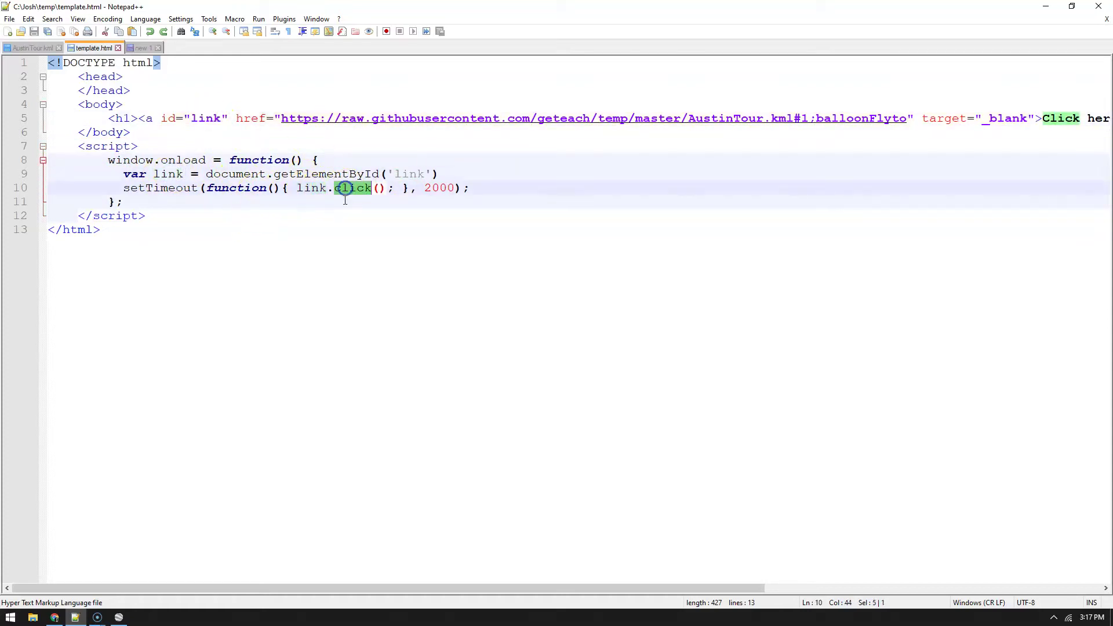
double_click(435, 188)
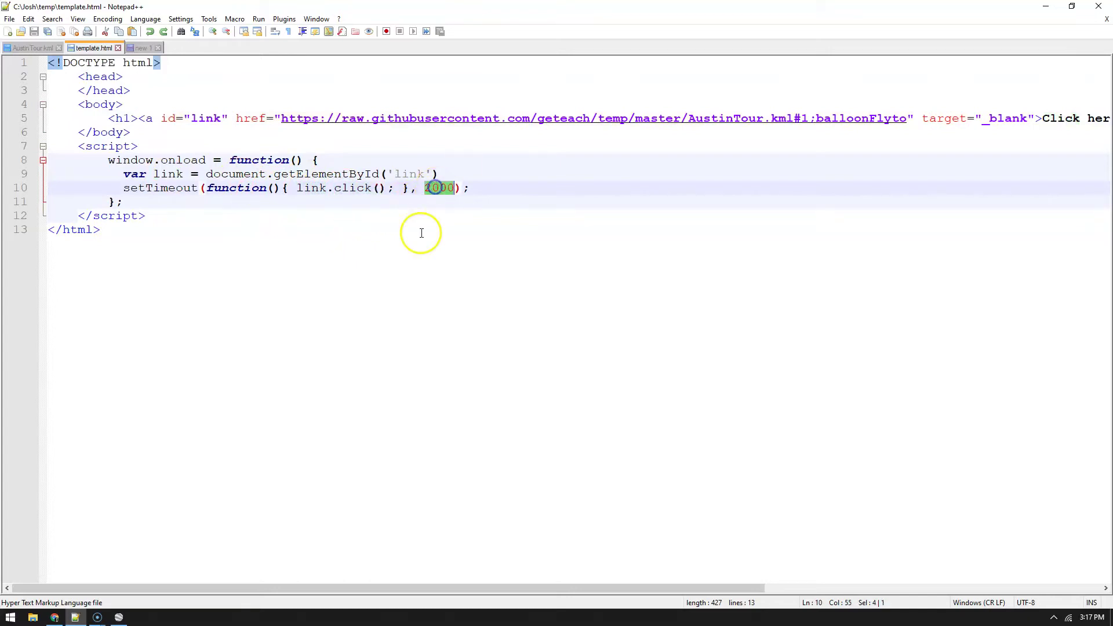
double_click(141, 188)
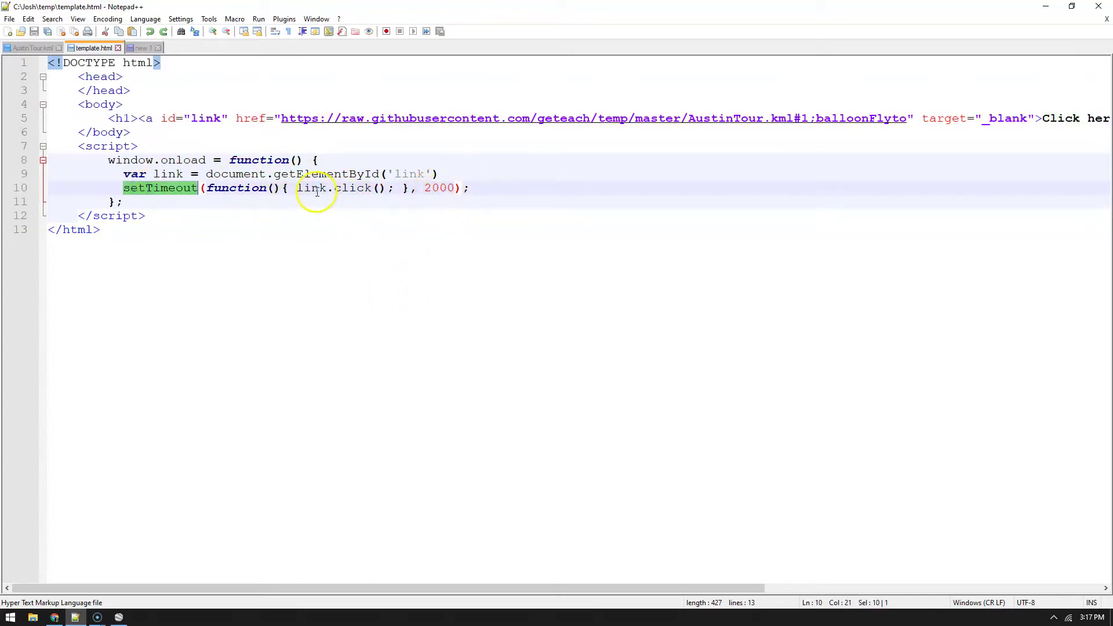
click(205, 248)
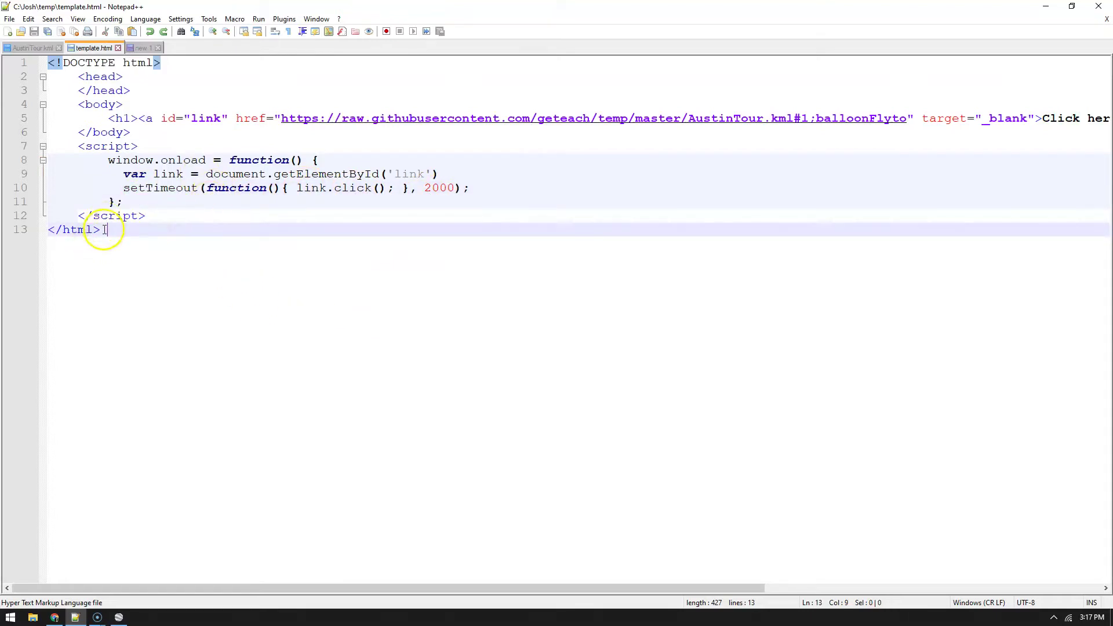
drag(104, 230, 48, 63)
Copy the template code and paste it over the slide's default HTML.
right_click(119, 131)
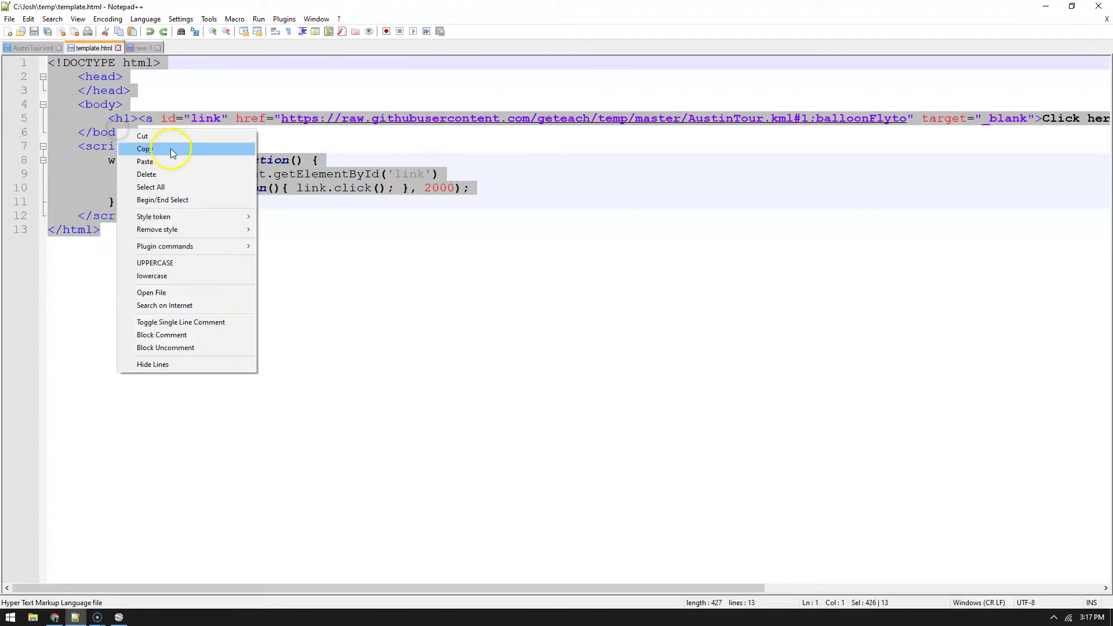
click(173, 152)
click(55, 618)
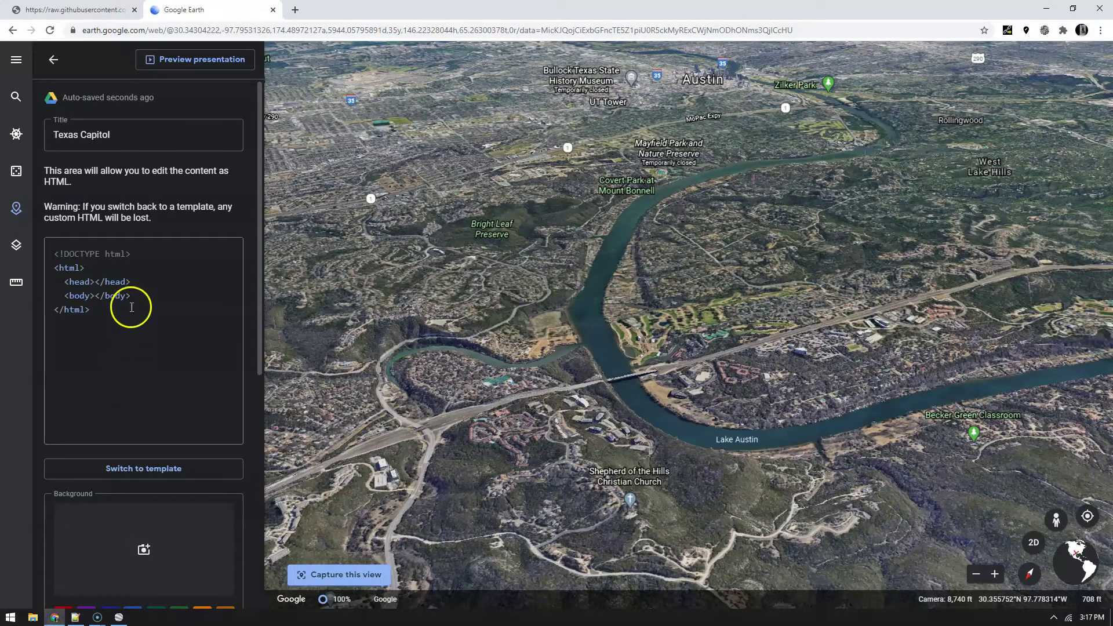
drag(132, 307, 43, 236)
key(BackSpace)
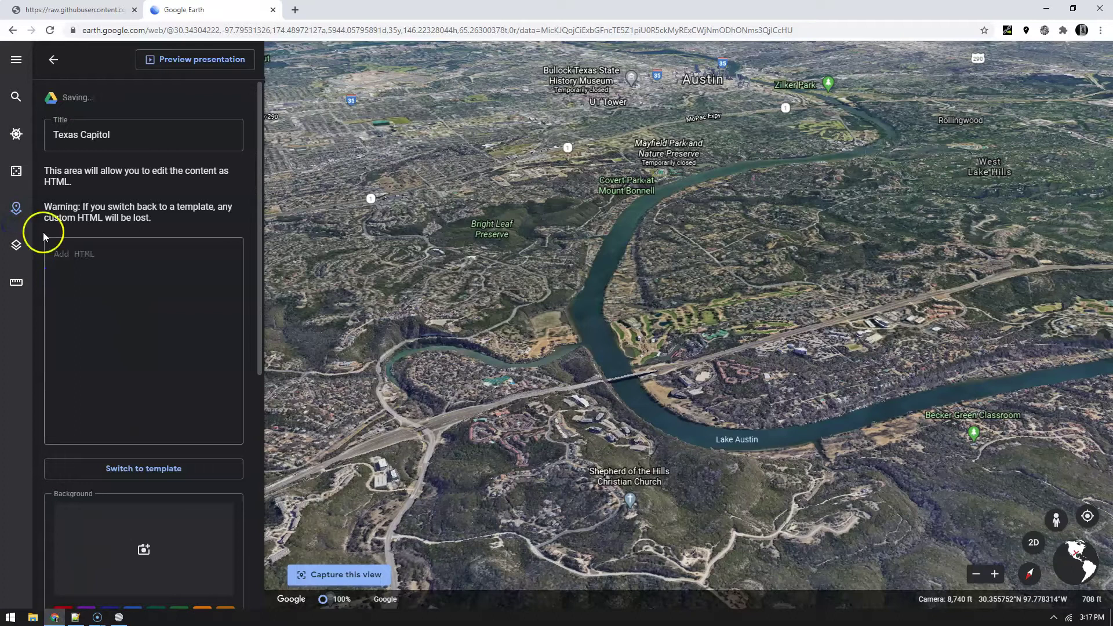
right_click(64, 254)
click(177, 358)
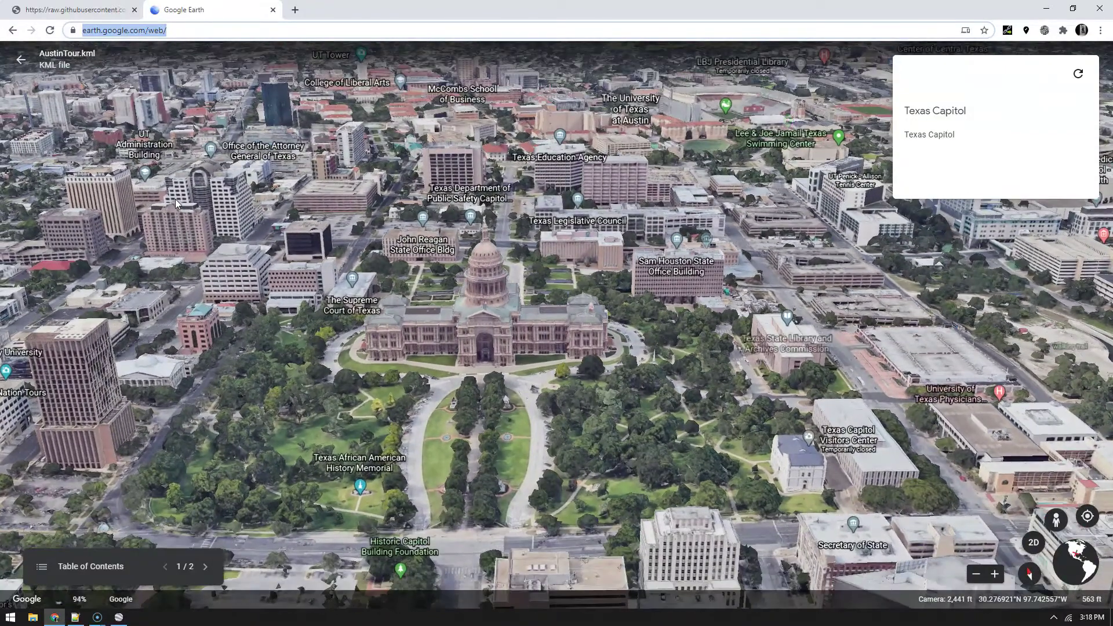
Delete the AustinTour.kml project from the Projects list and open a new browser tab.
click(21, 59)
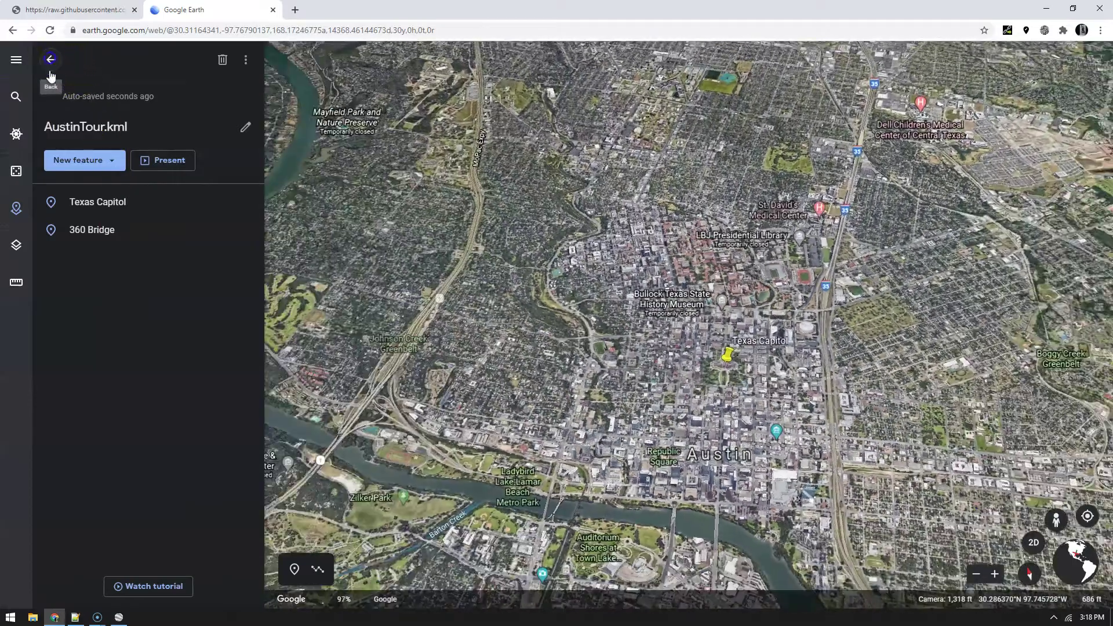
click(49, 56)
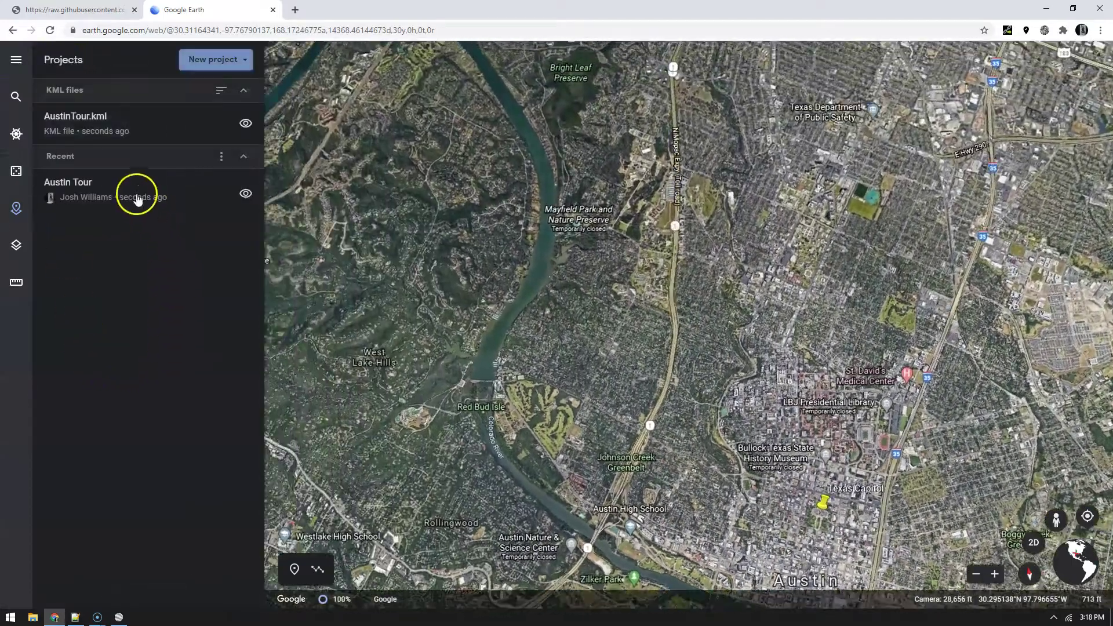
mouse_move(78, 121)
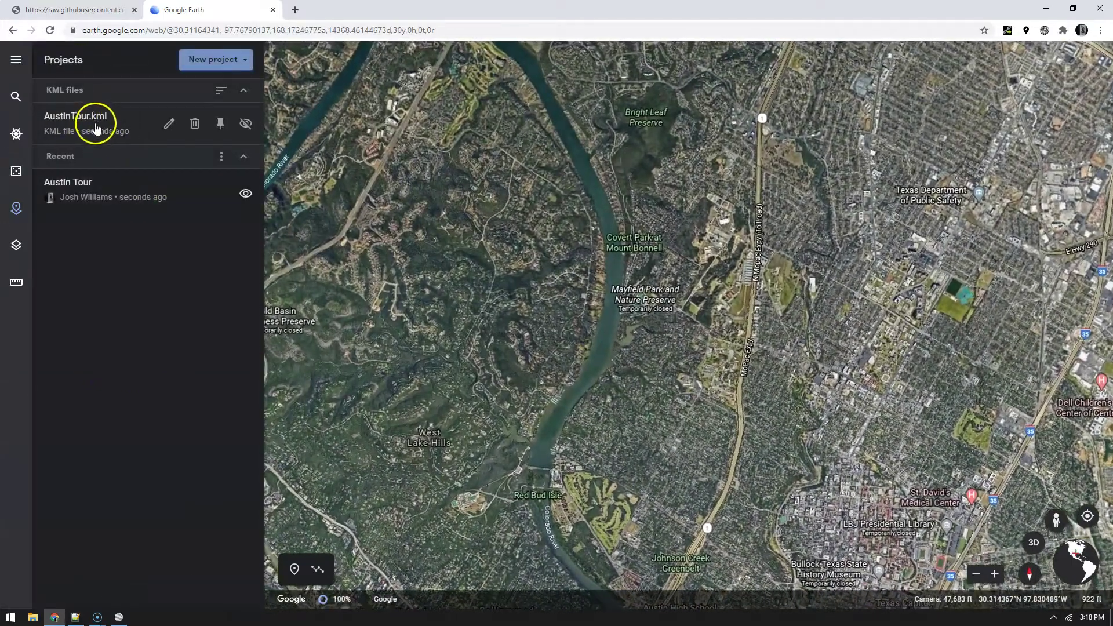
mouse_move(186, 112)
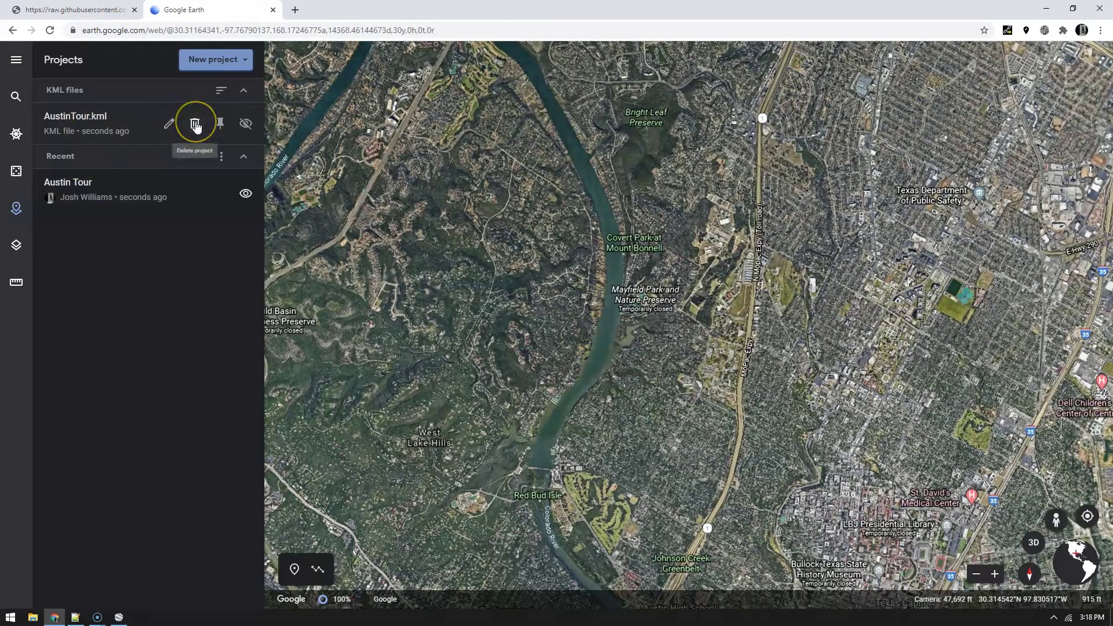
click(195, 124)
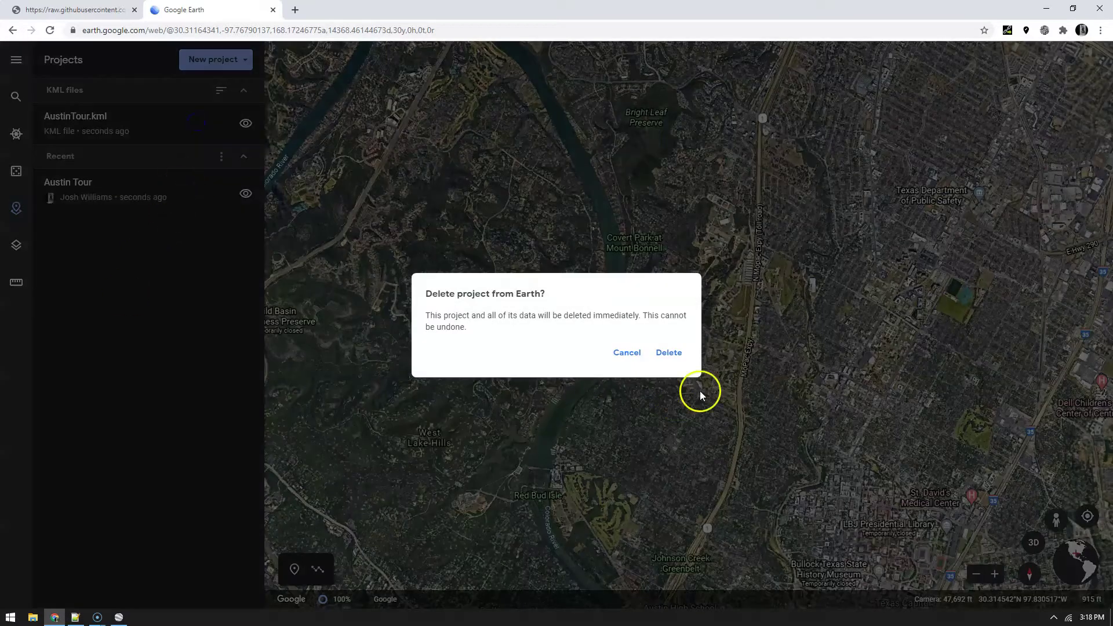
click(672, 353)
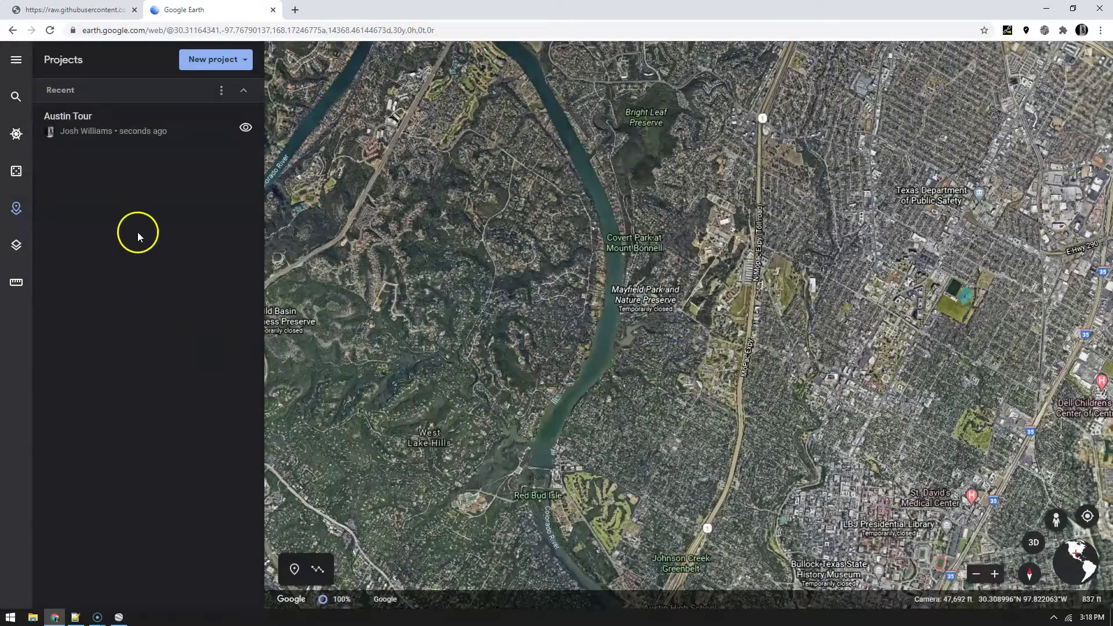
click(294, 8)
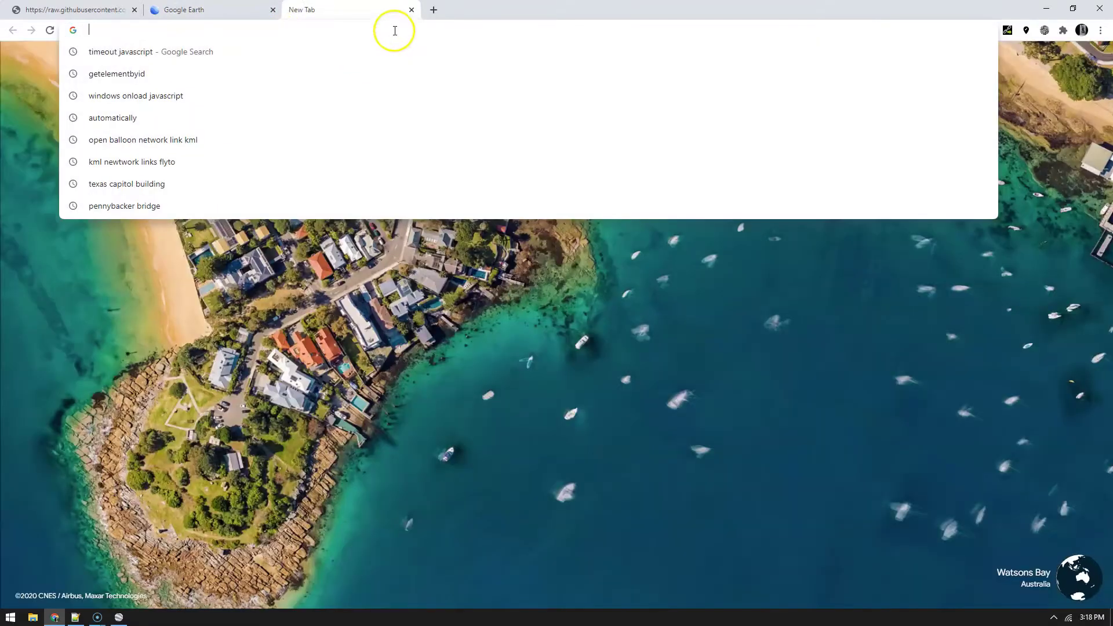
Paste the Texas Capitol Google Earth link after its label in the 'new 1' notes.
click(79, 619)
click(144, 48)
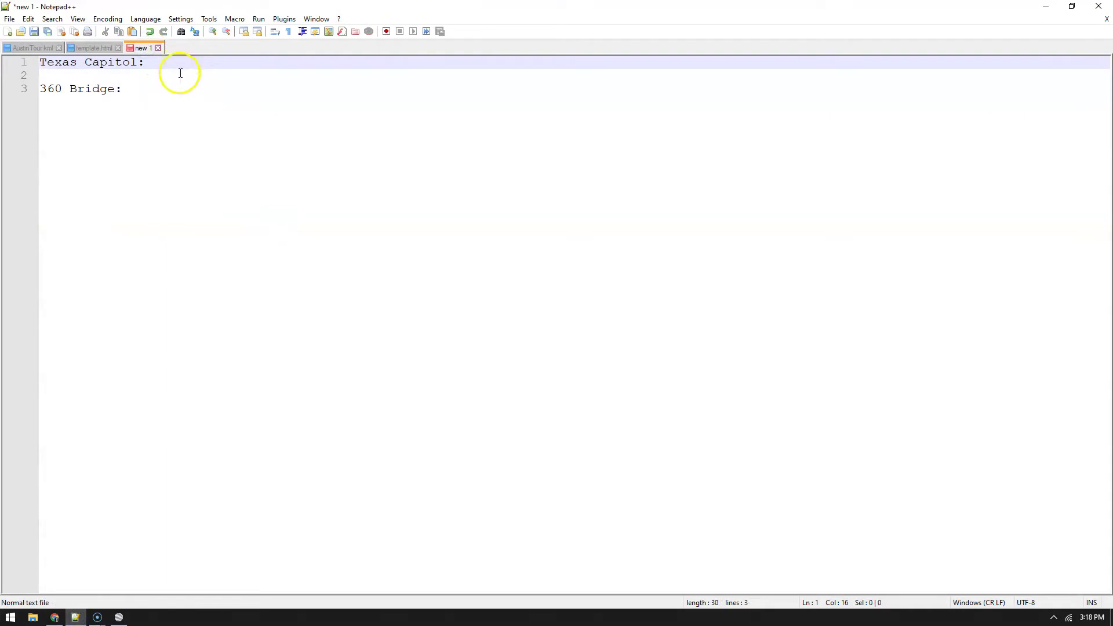
key(ctrl+v)
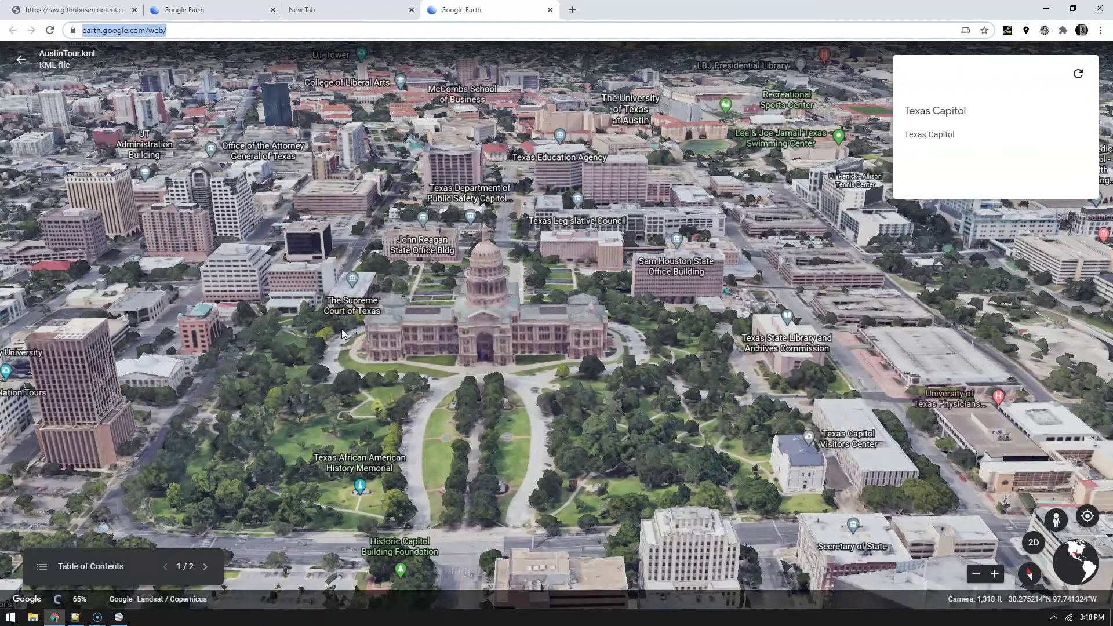
Go back into the Austin Tour project and add another fullscreen slide.
click(23, 61)
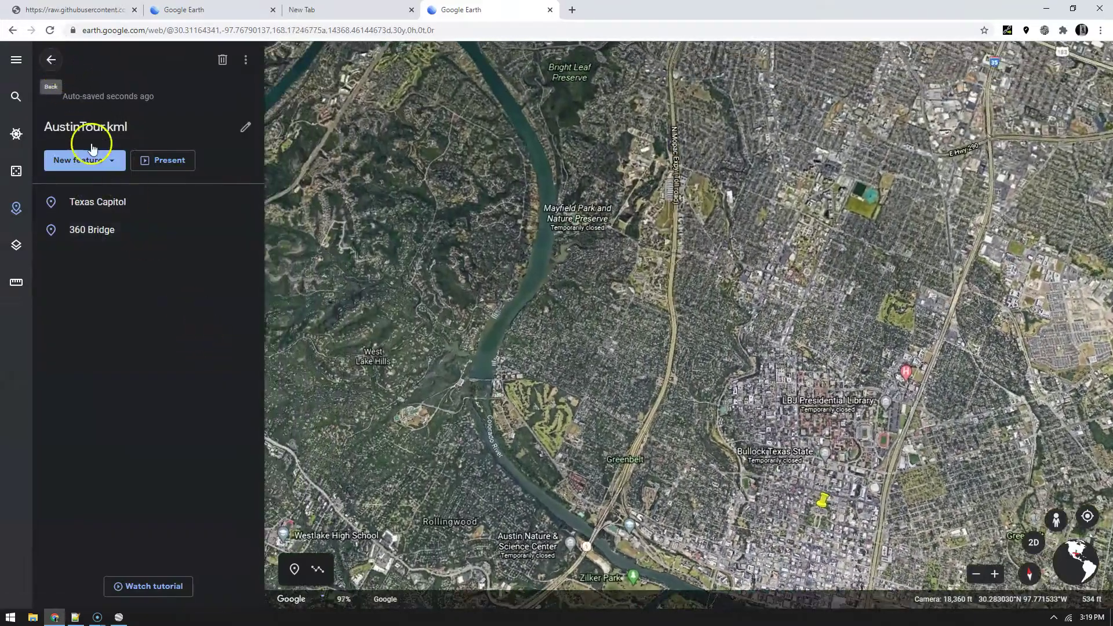
click(51, 60)
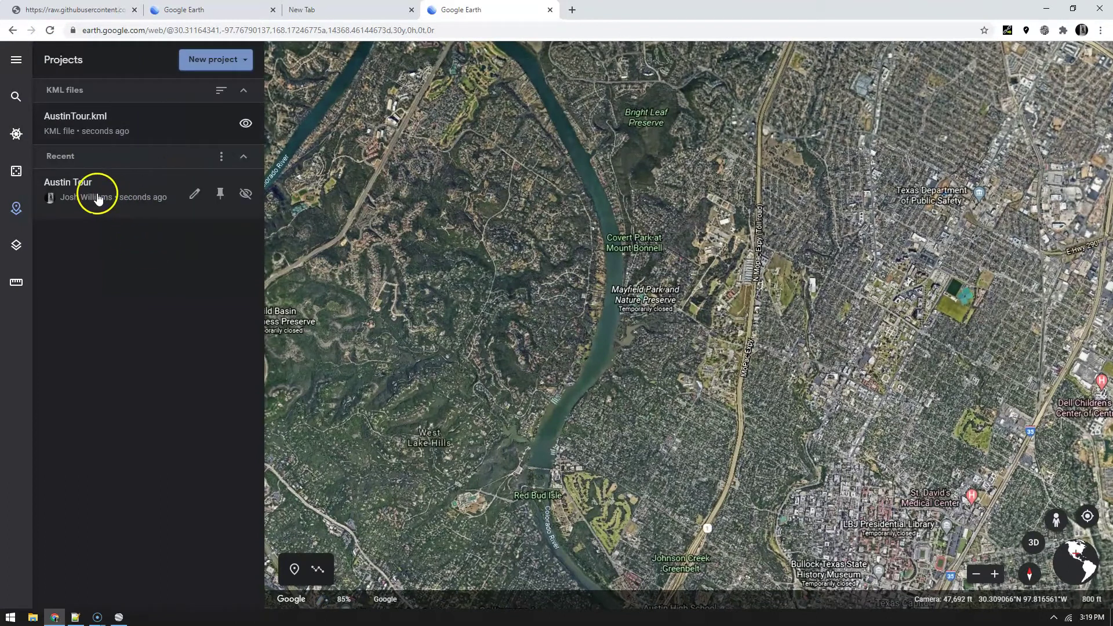
click(98, 197)
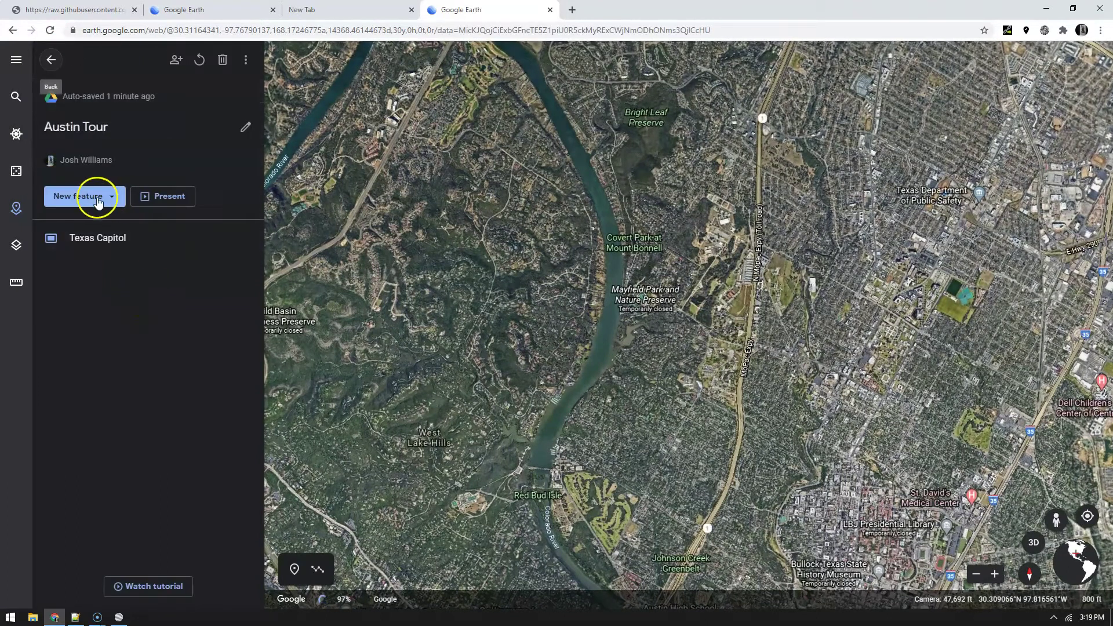
click(99, 196)
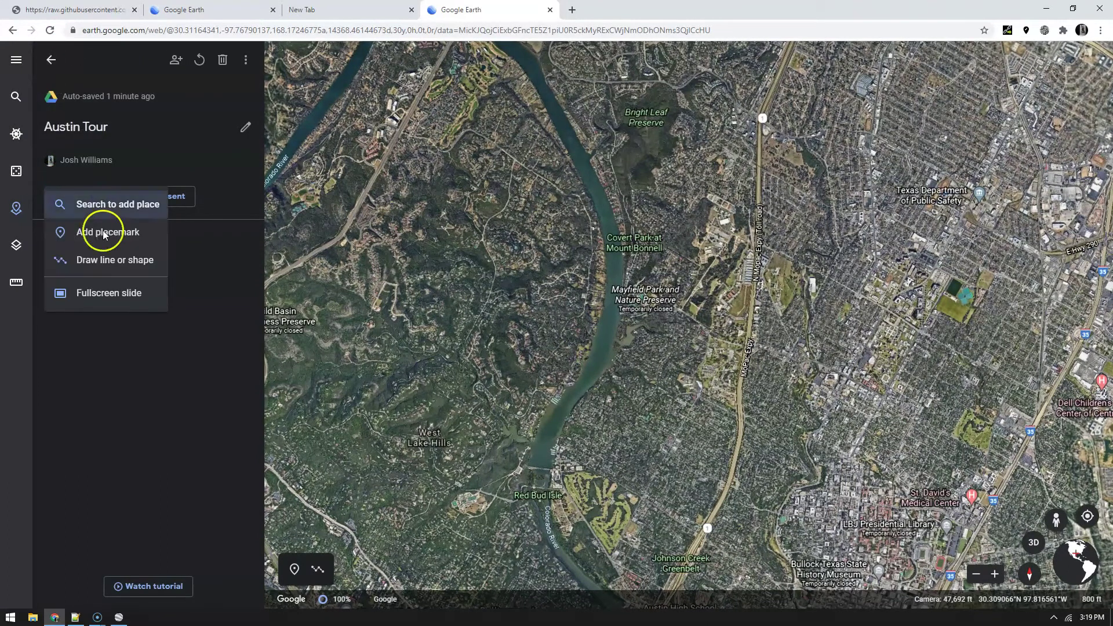
click(109, 296)
Title the new slide '360 Bridge' and give it a teal background.
click(112, 135)
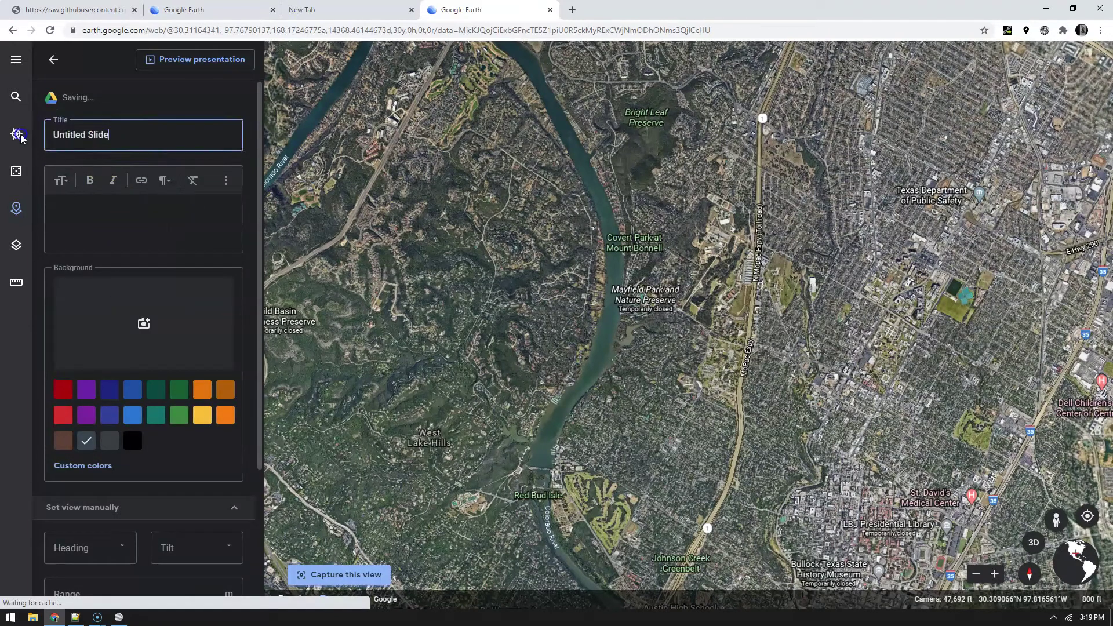
key(ctrl+a)
key(BackSpace)
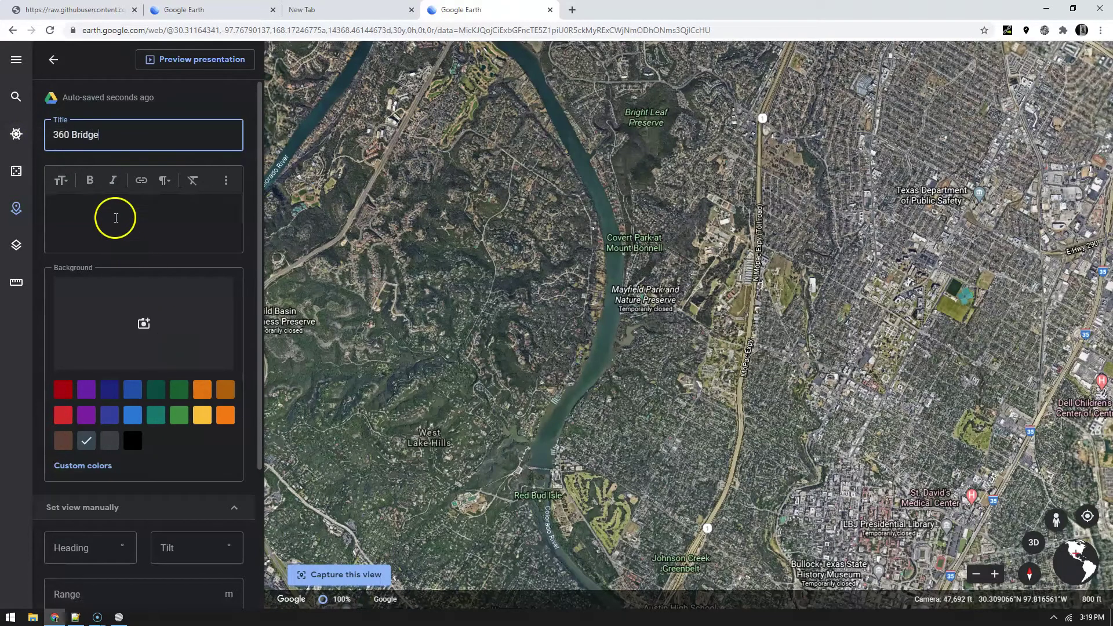
click(116, 221)
click(156, 415)
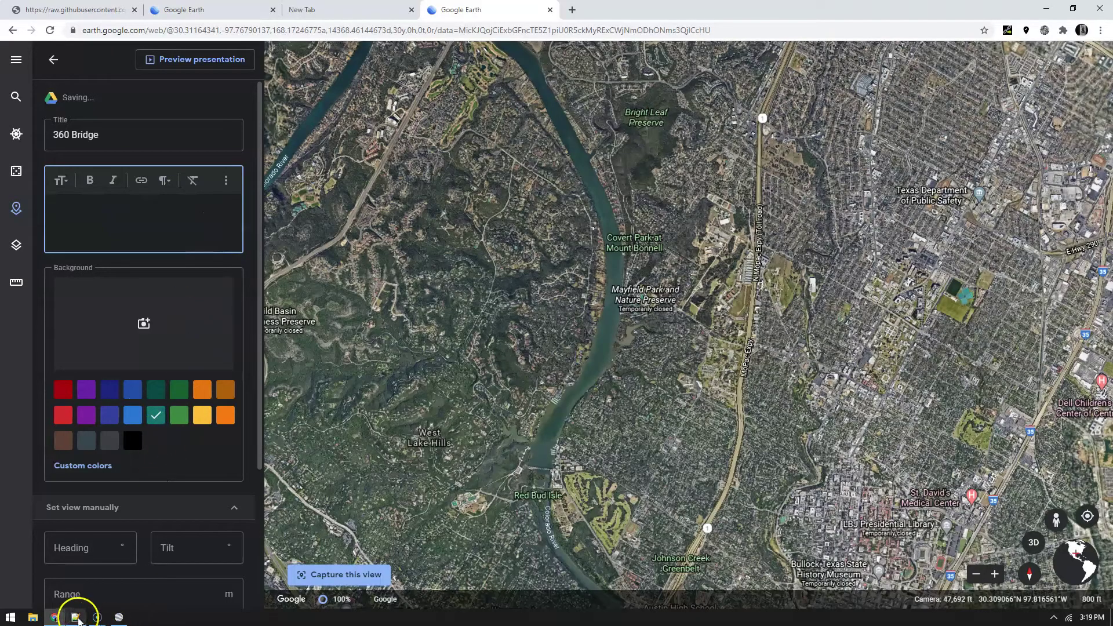
click(75, 616)
In template.html, change the link's placemark number from #1 to #2.
click(93, 48)
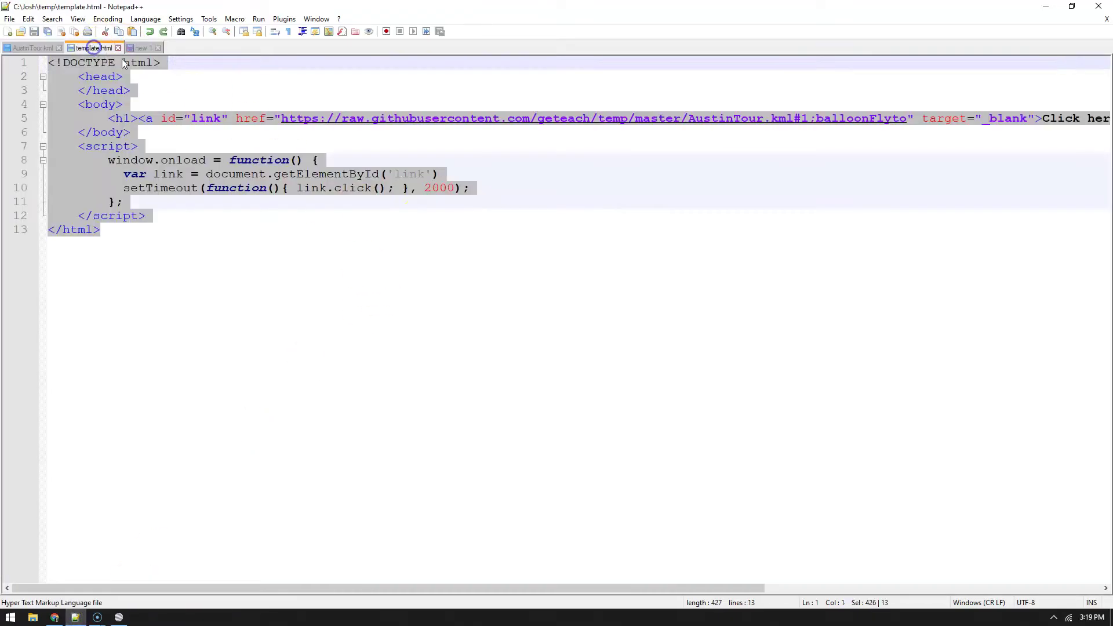
click(810, 118)
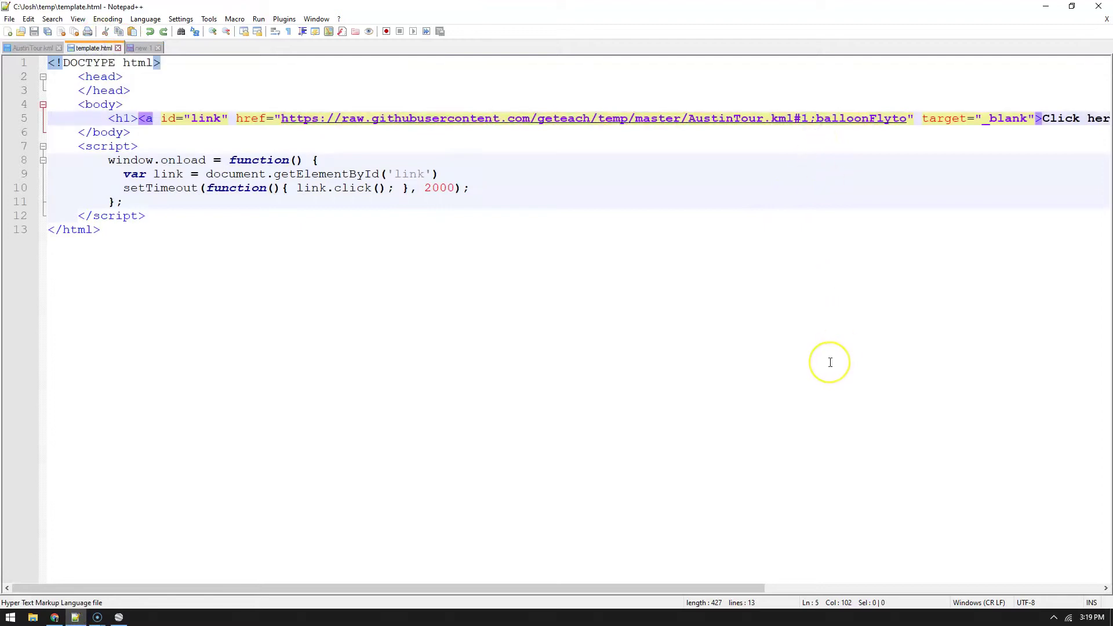
key(BackSpace)
text(2)
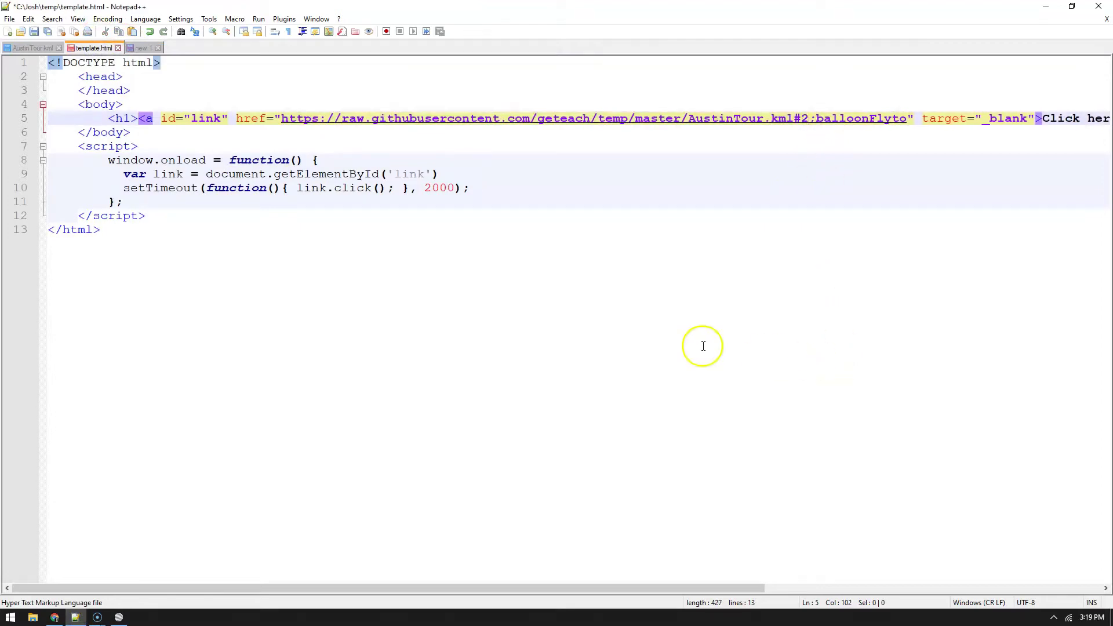
Confirm the 360 Bridge placemark has id 2 in AustinTour.kml, then select all of template.html.
click(32, 46)
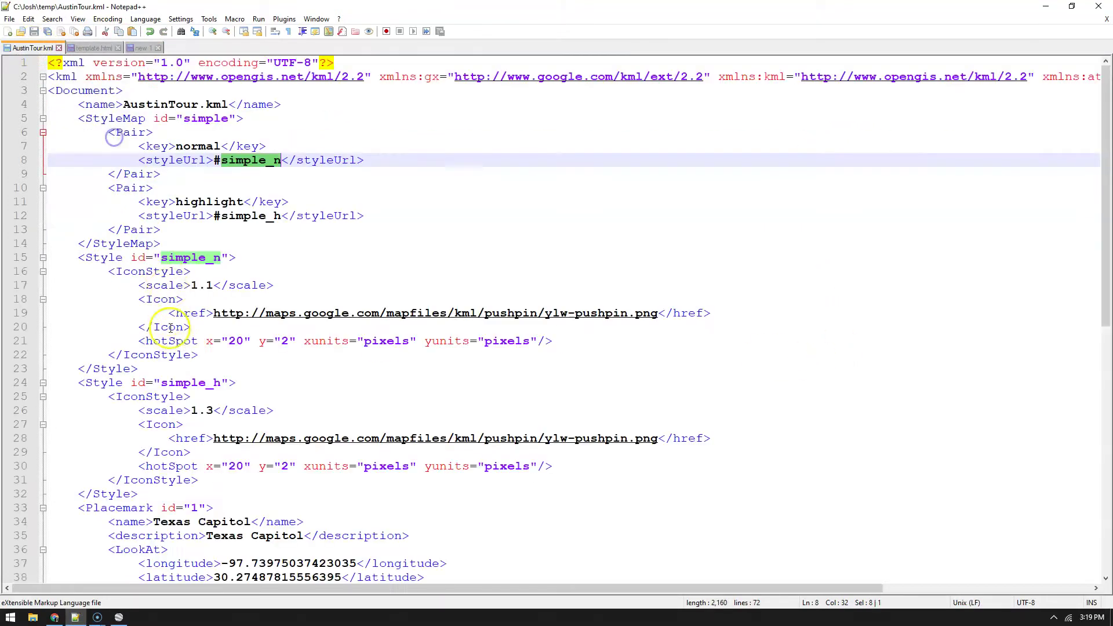
scroll(209, 394, down, 9)
click(198, 382)
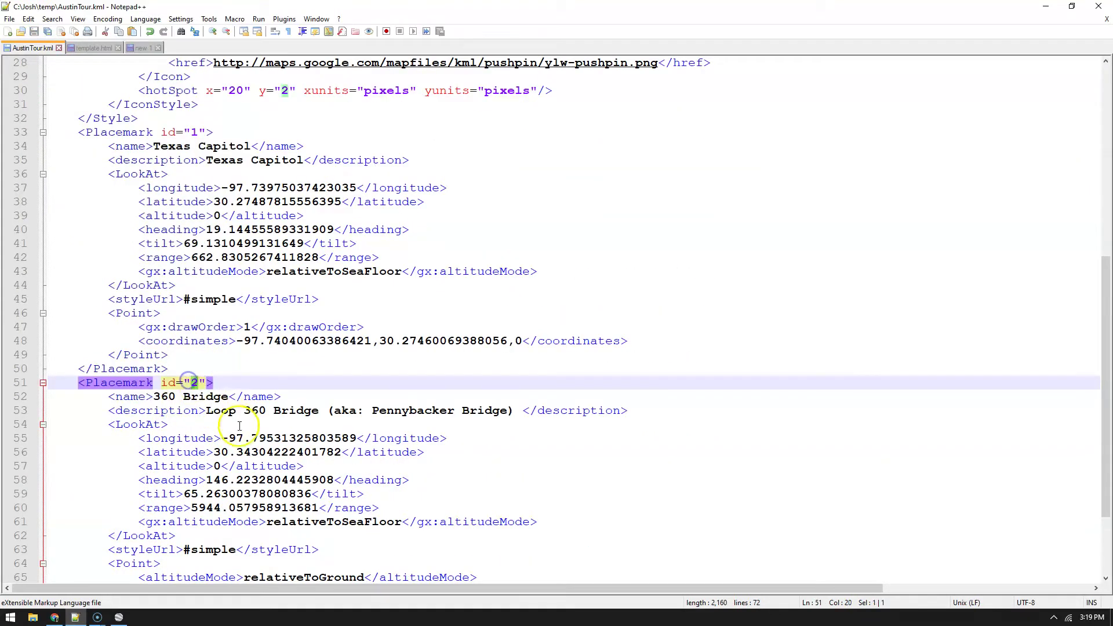
click(95, 48)
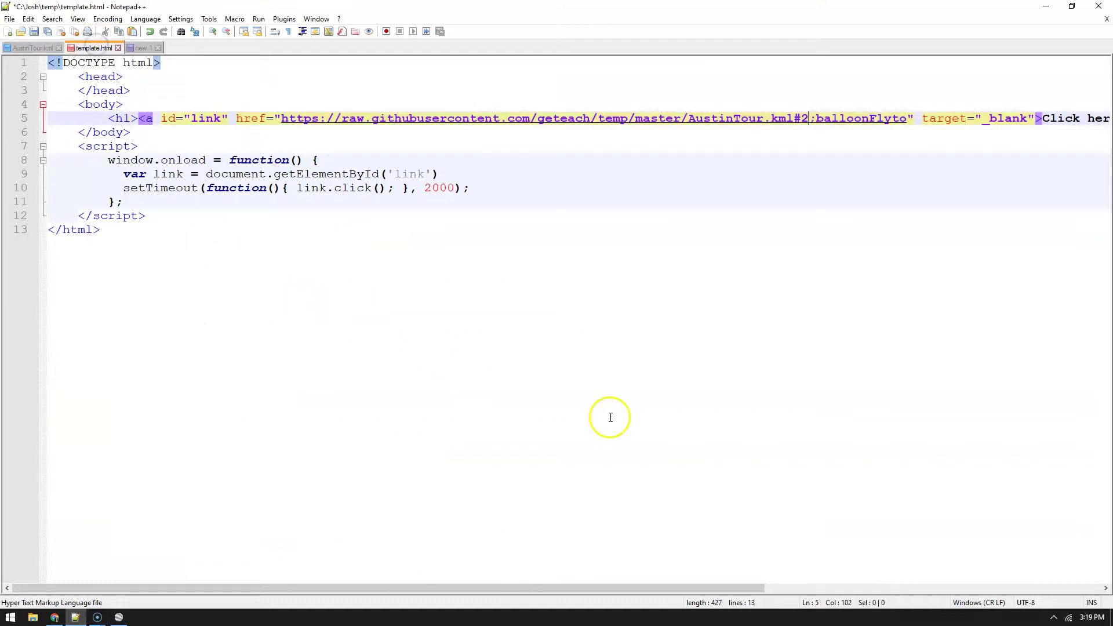
drag(120, 228, 23, 60)
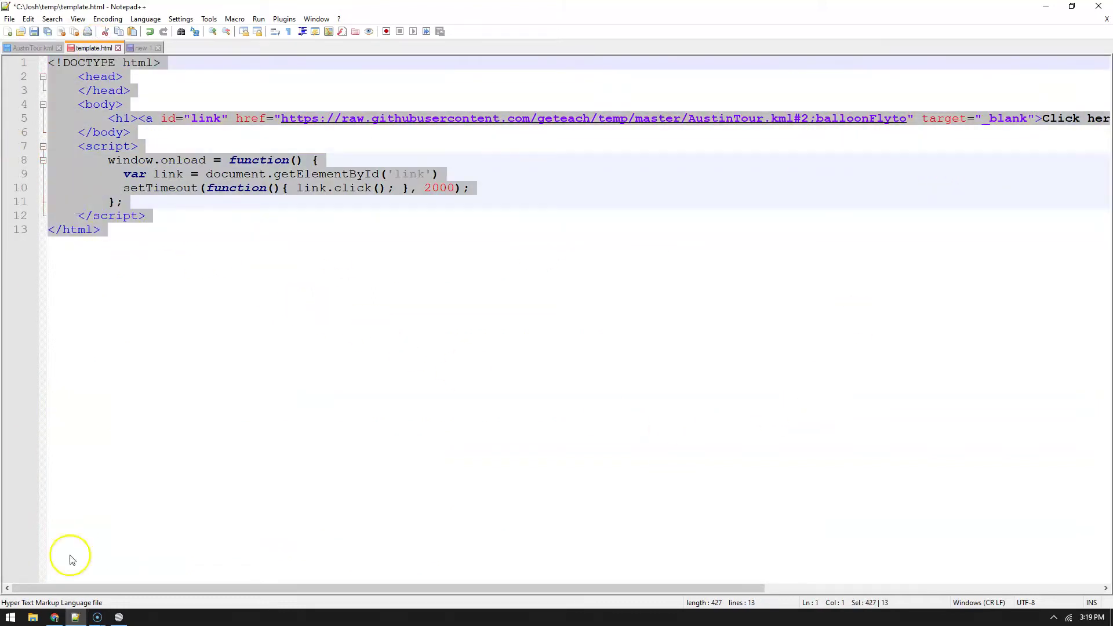
Replace the 360 Bridge slide's default HTML with the pasted auto-fly script.
click(52, 596)
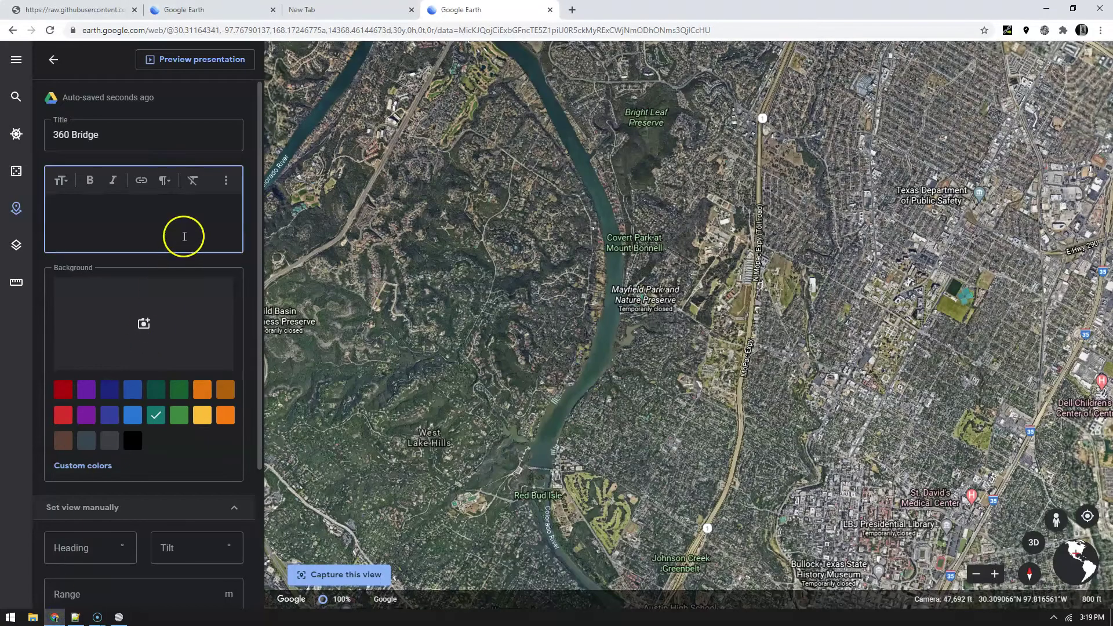
click(226, 181)
click(209, 181)
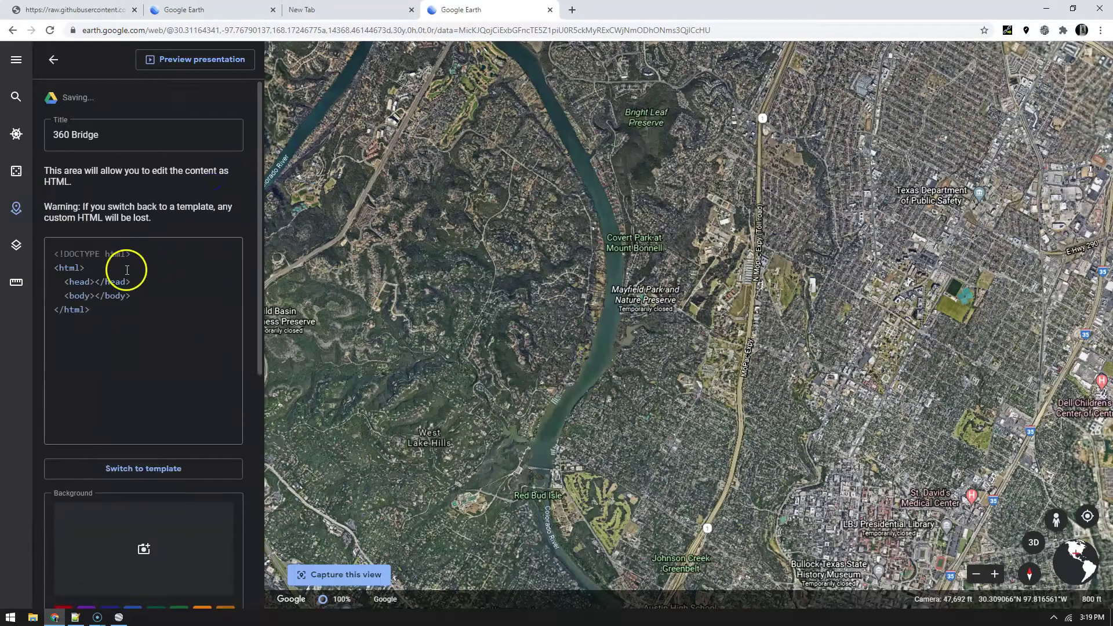
drag(51, 283, 8, 234)
key(Delete)
key(ctrl+v)
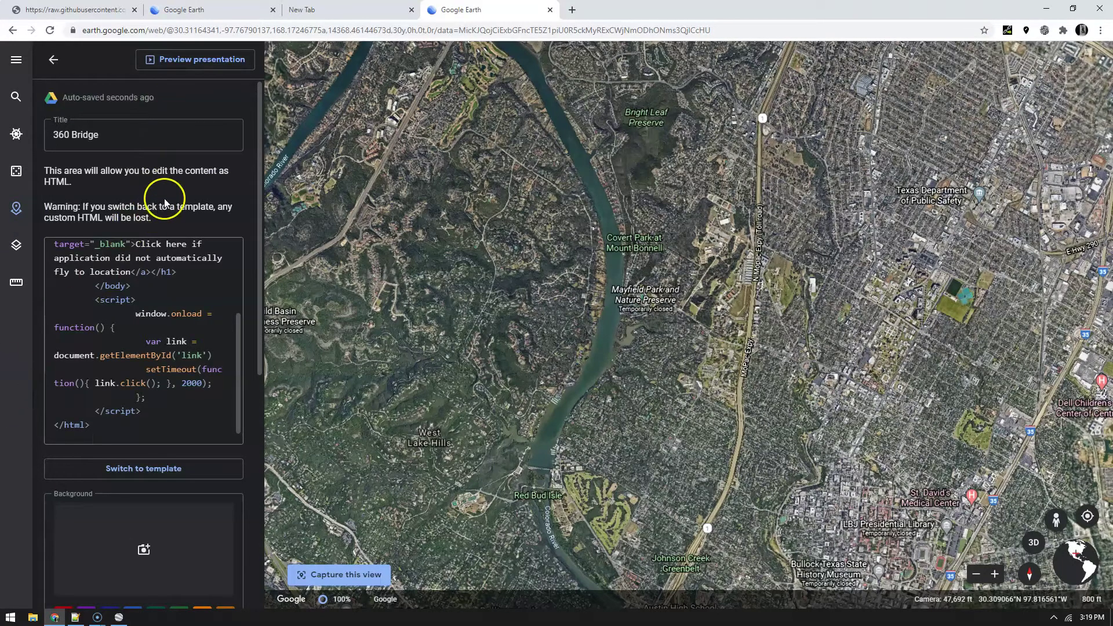
Preview the presentation so it flies to the 360 Bridge.
click(237, 64)
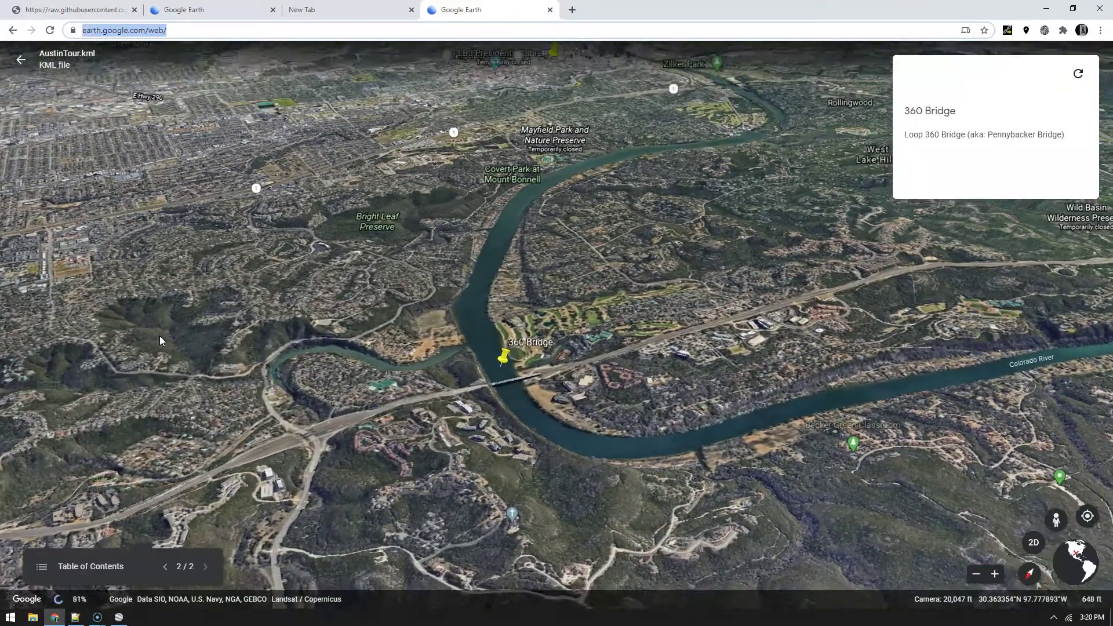
click(109, 489)
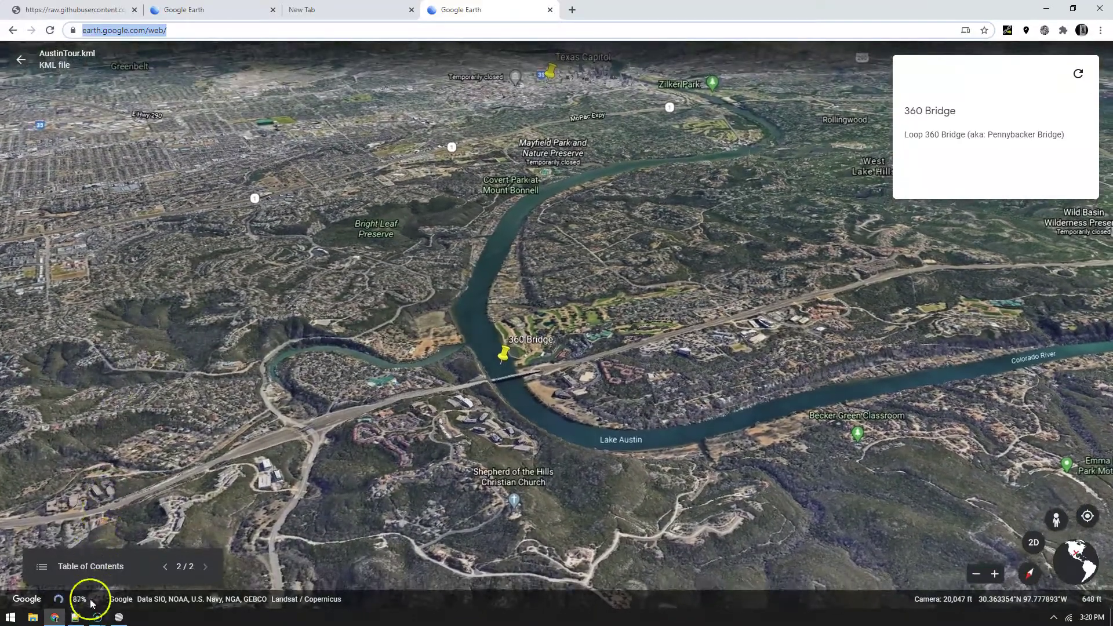
click(76, 617)
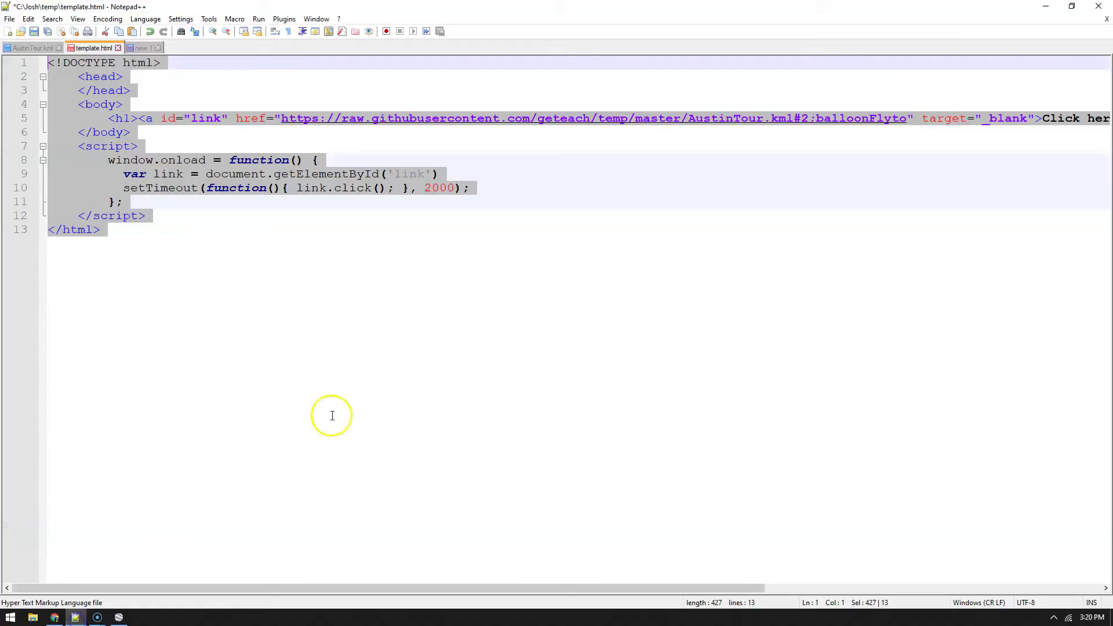
Paste the 360 Bridge link after its label on line 3 of the notes.
click(141, 50)
click(169, 85)
text(https://earth.google.com/web/data=Mj8KPQo7CiExbGFncTE5Z1piU0R5ckMyRExCWjNmODhONms3QjlCcHUSFgoUMEFCRjUzQ0Y2QjE0RTExNTNDMkI)
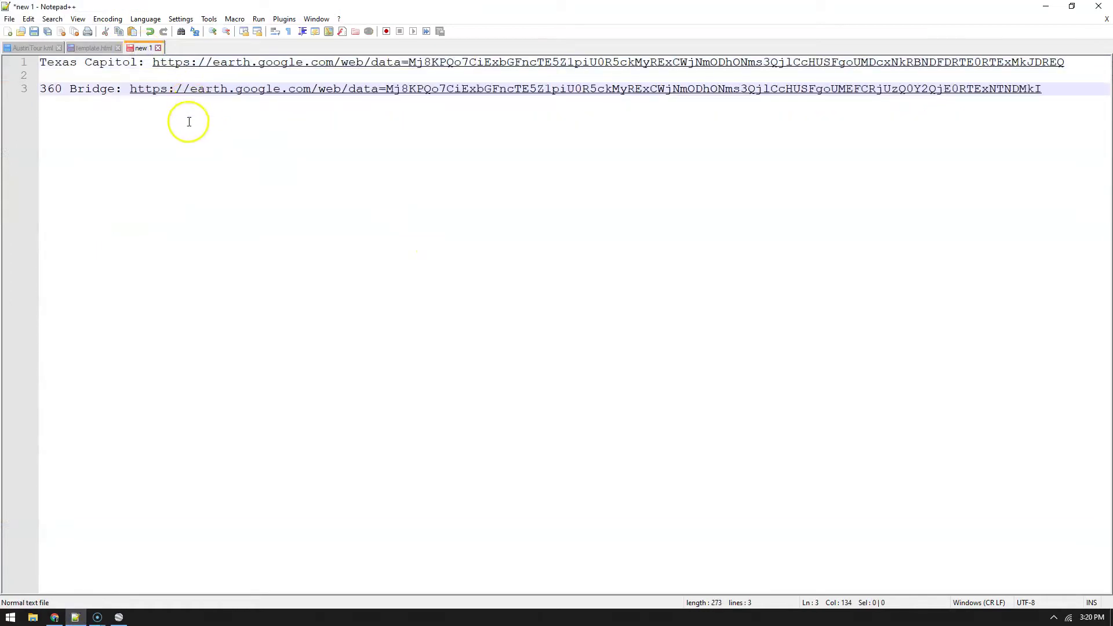
Delete AustinTour.kml from Earth's projects and reopen the Austin Tour project.
click(56, 617)
click(23, 59)
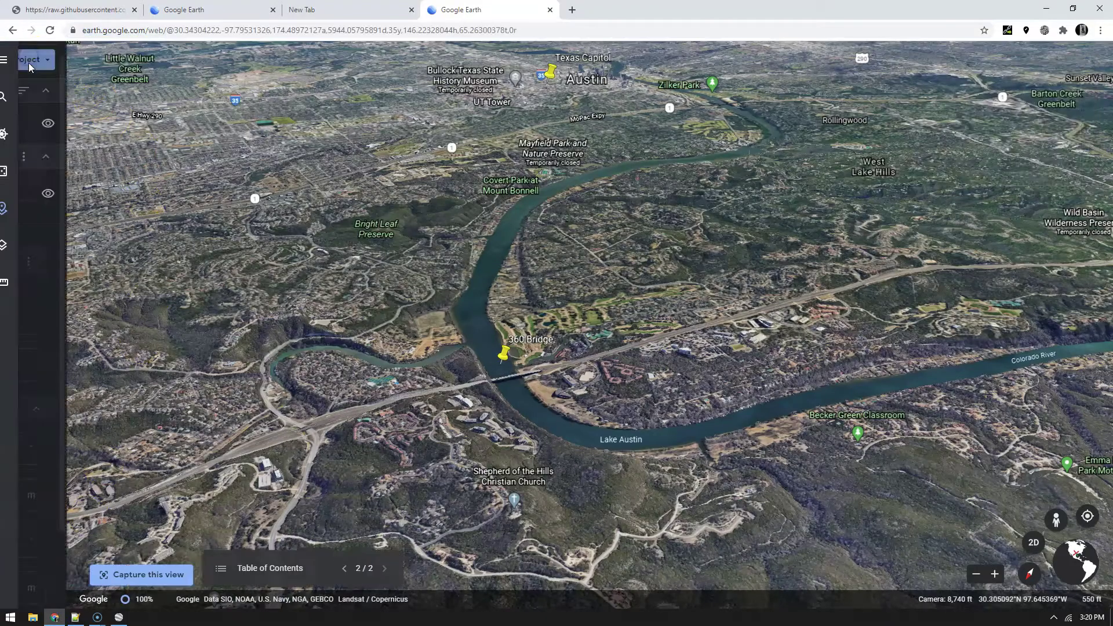
click(55, 61)
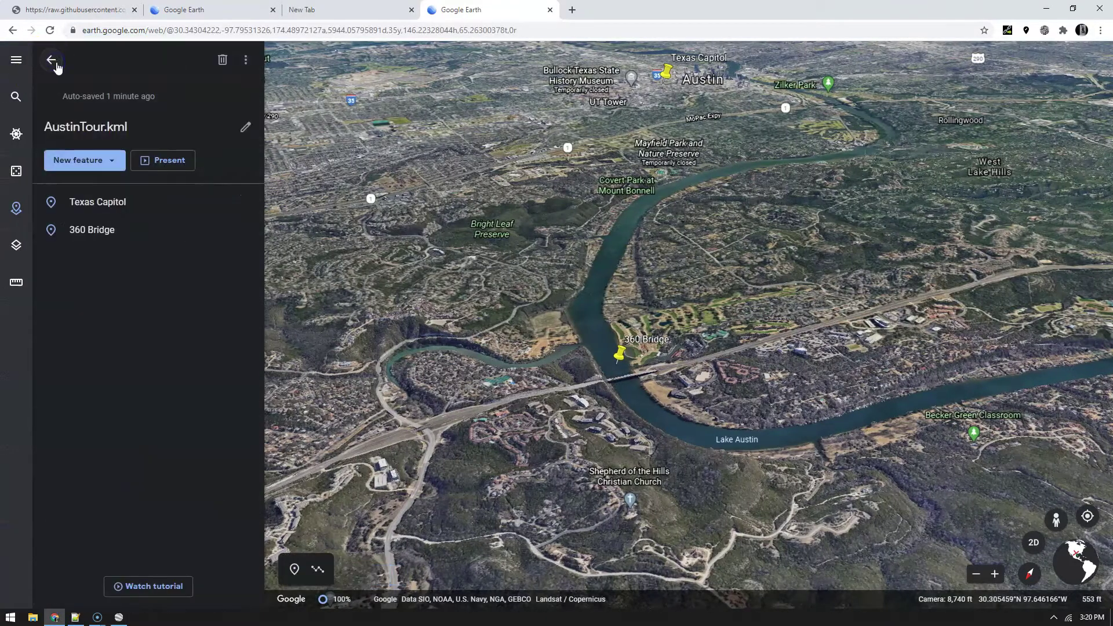
click(52, 61)
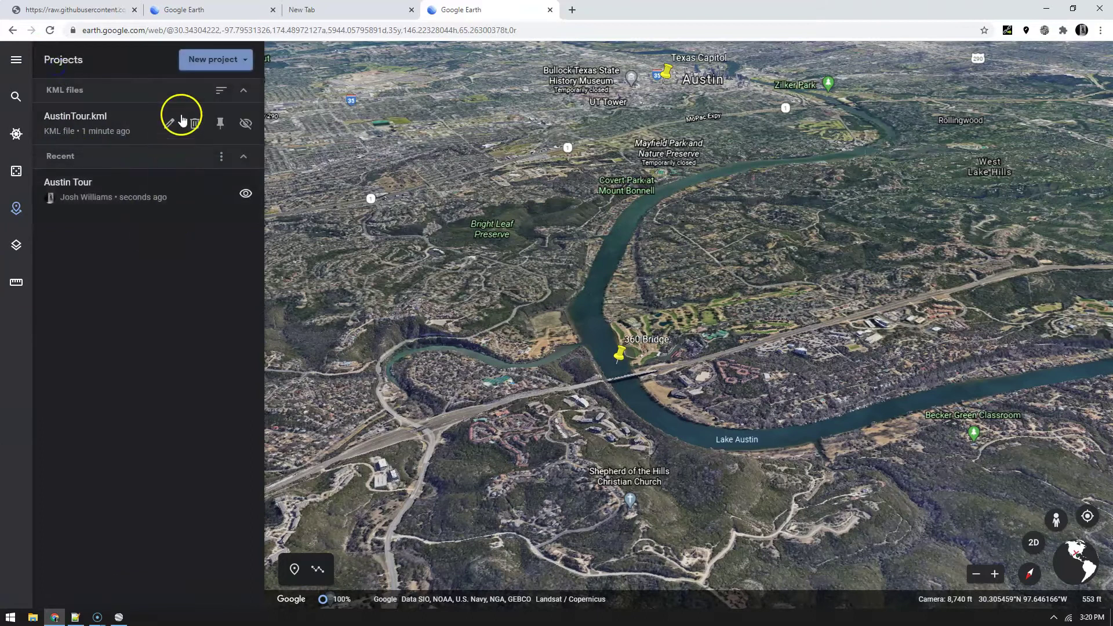
click(195, 126)
click(666, 350)
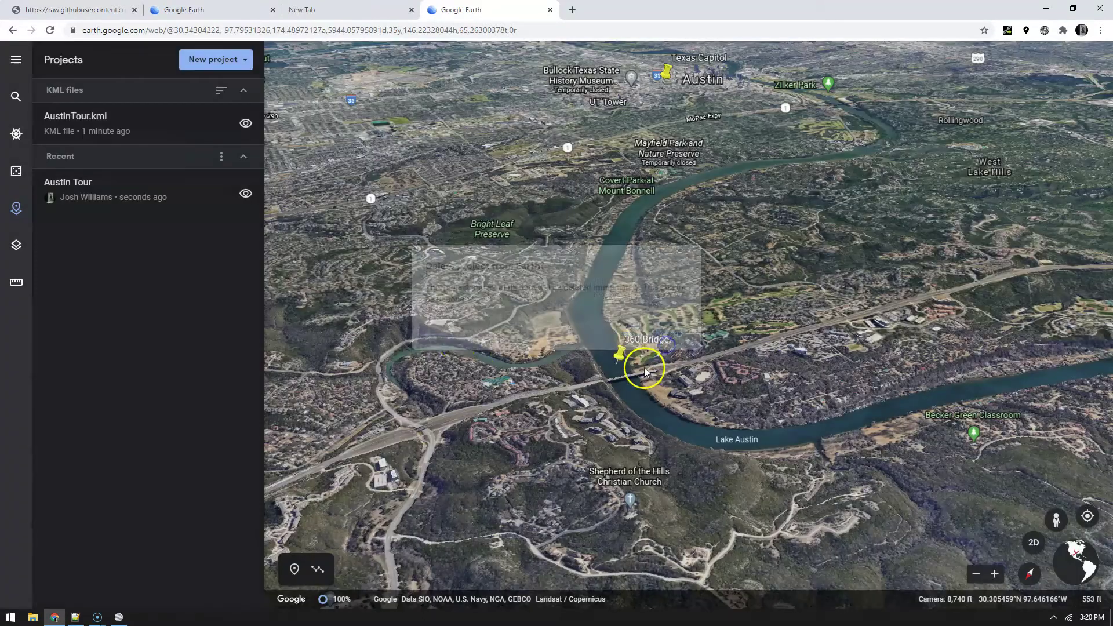
click(142, 122)
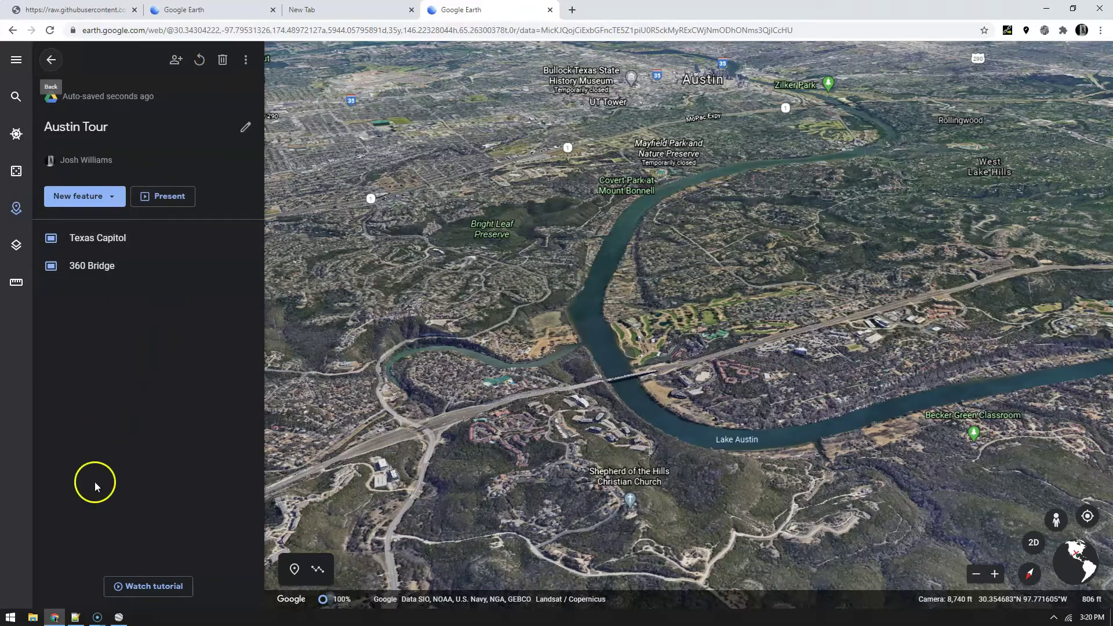
Copy the Texas Capitol share link from line 1 of the notes.
click(76, 618)
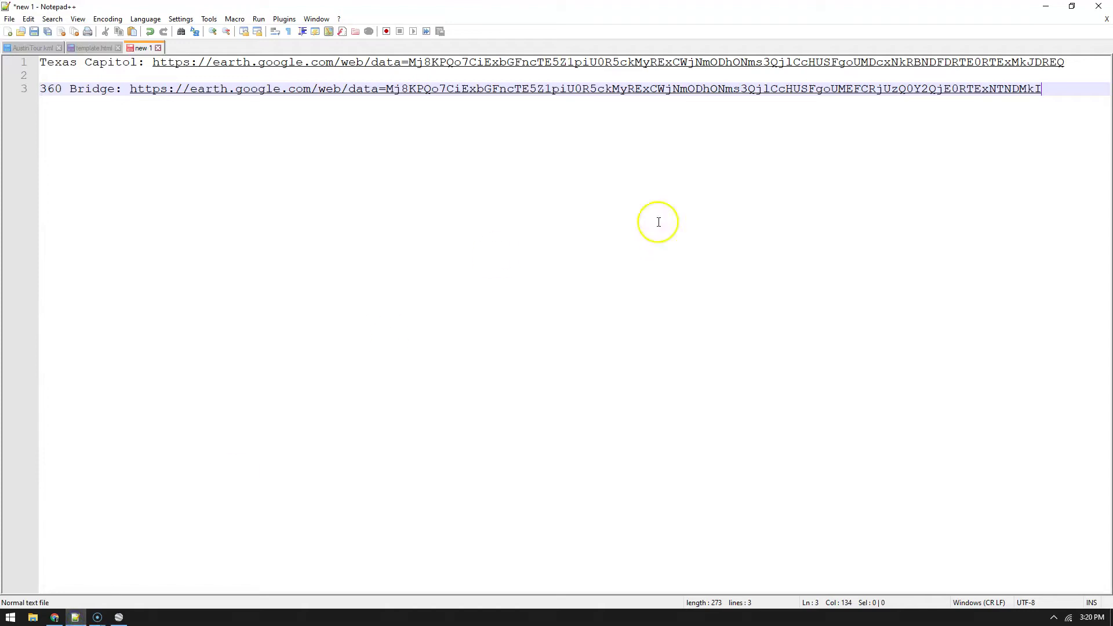
drag(1064, 59, 152, 19)
key(ctrl+c)
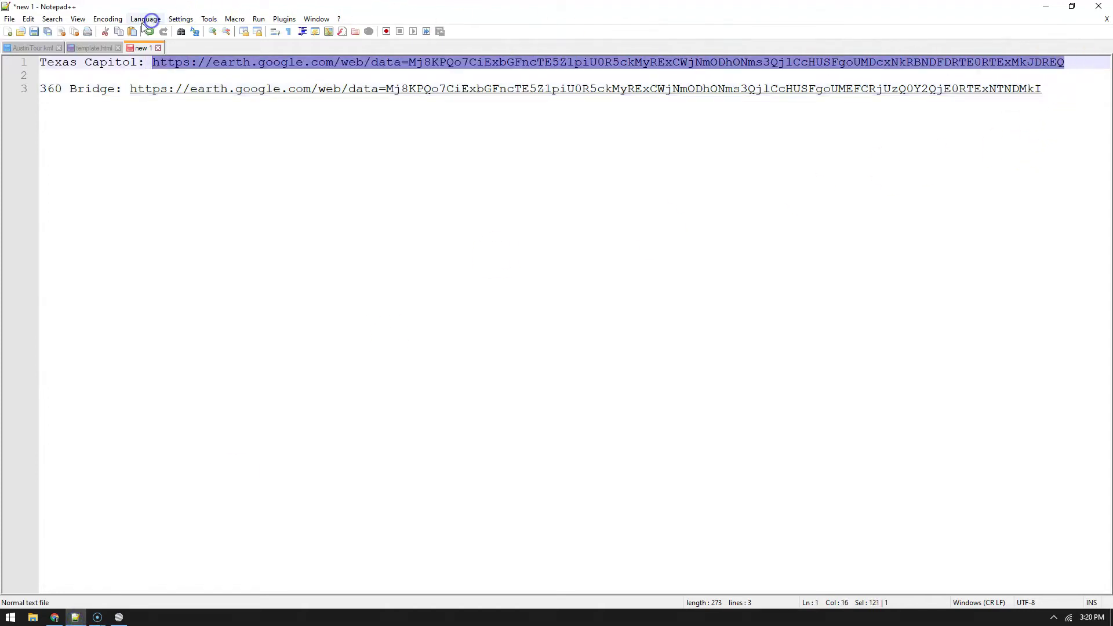
click(54, 618)
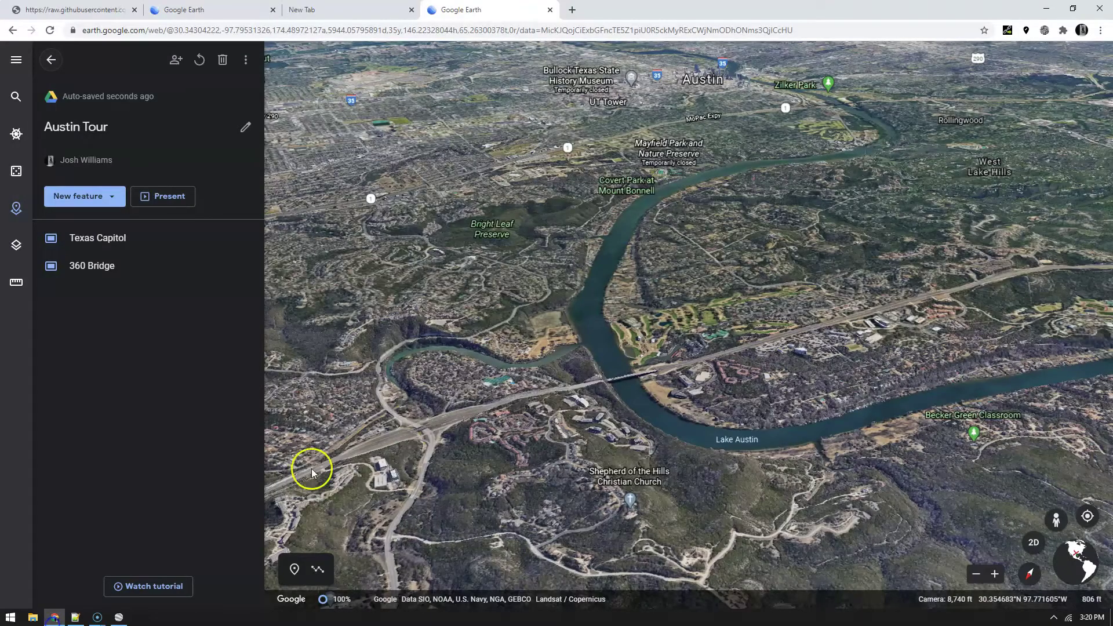
Load the copied Texas Capitol link in a window under another Chrome profile.
click(1082, 30)
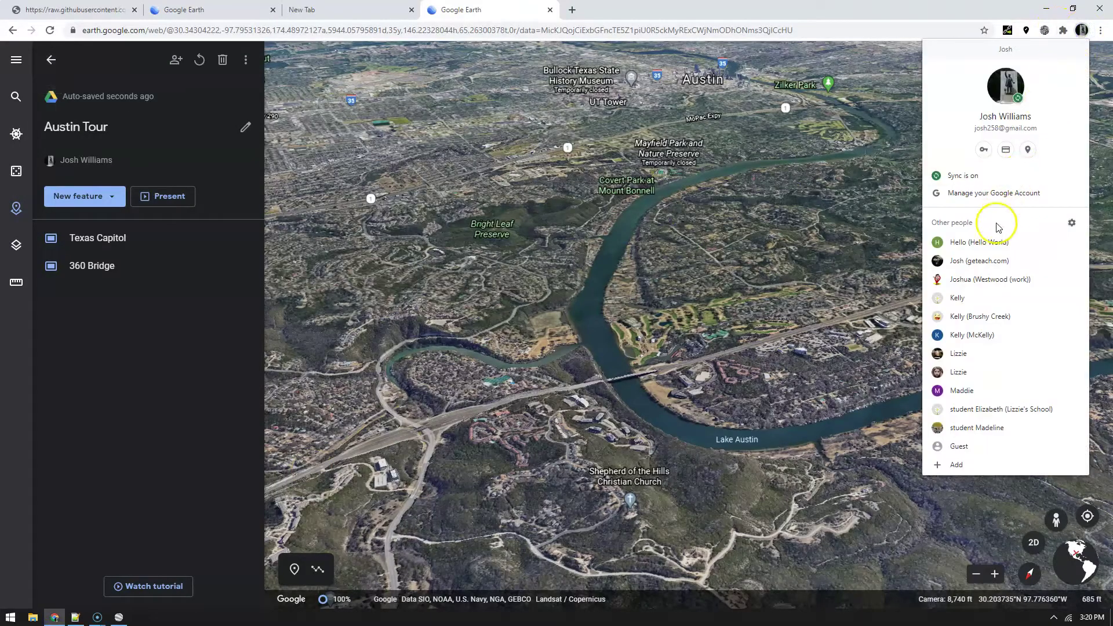
click(981, 257)
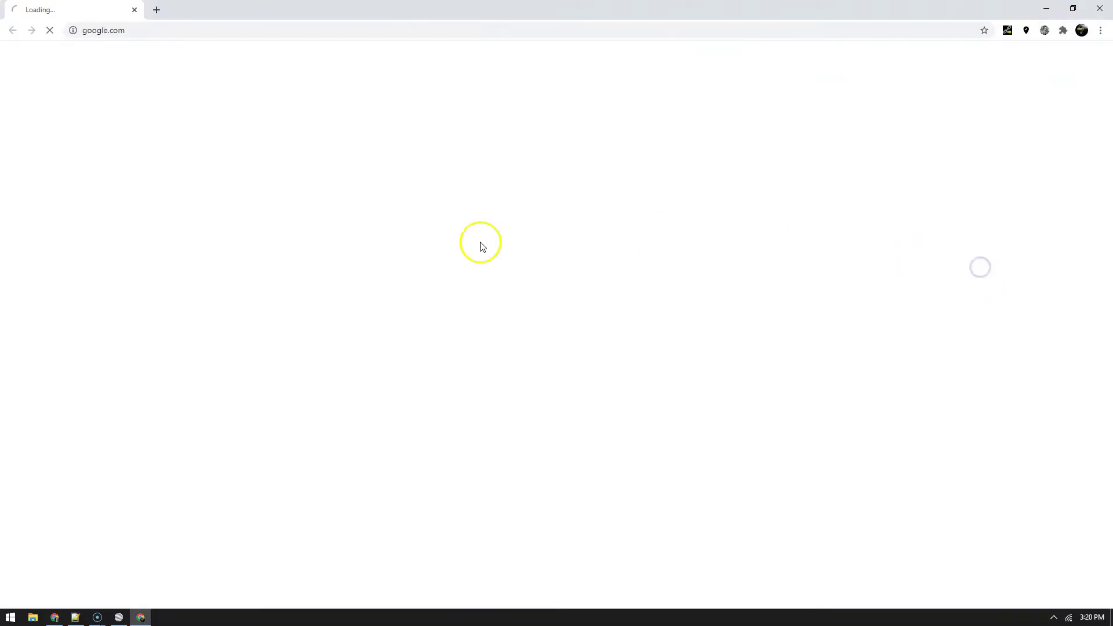
click(146, 30)
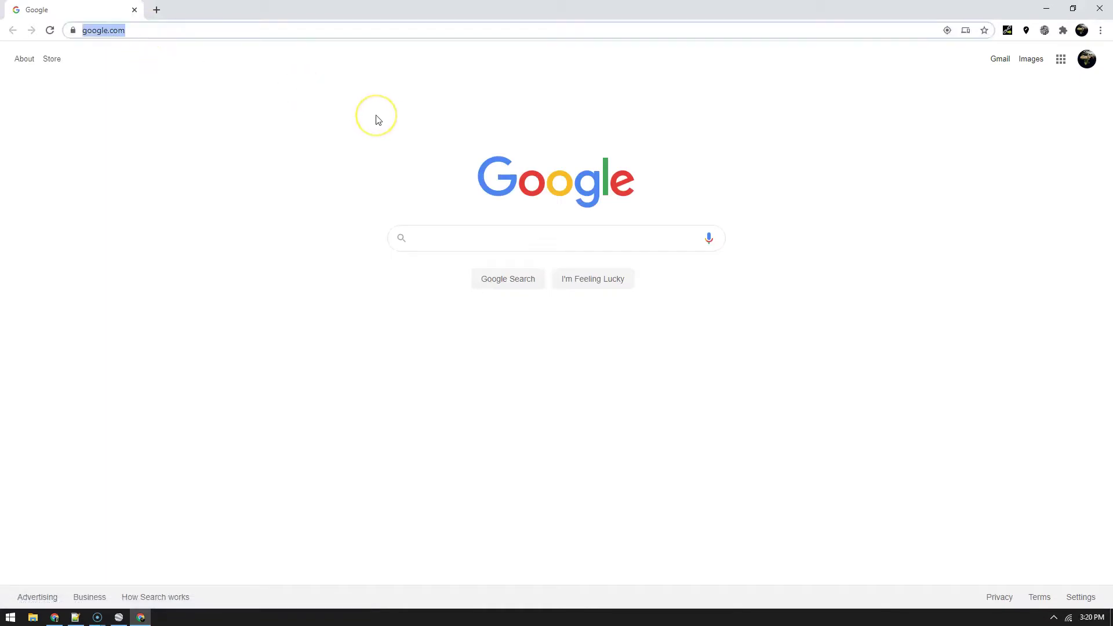
key(ctrl+v)
key(Return)
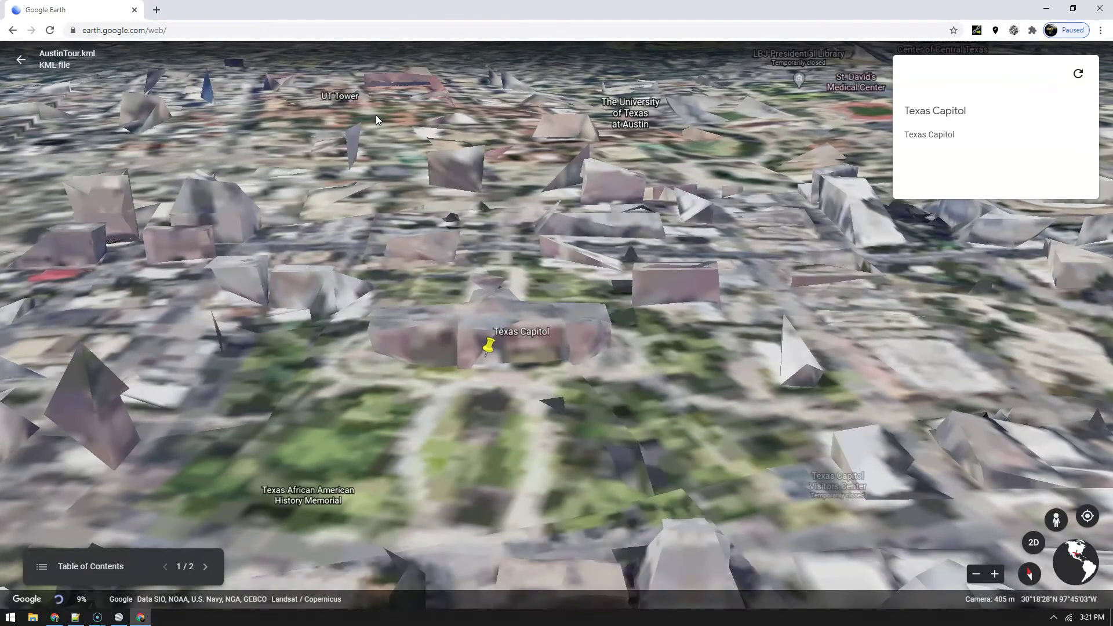
Leave the Texas Capitol view, fly to the 360 Bridge placemark, and return to Projects.
click(328, 150)
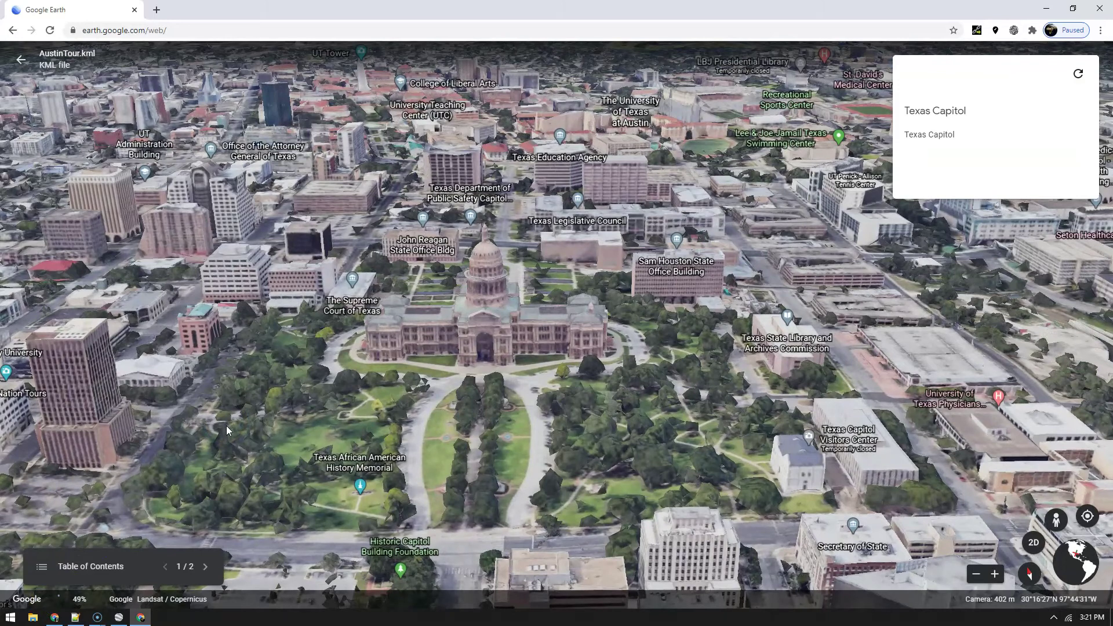
click(172, 255)
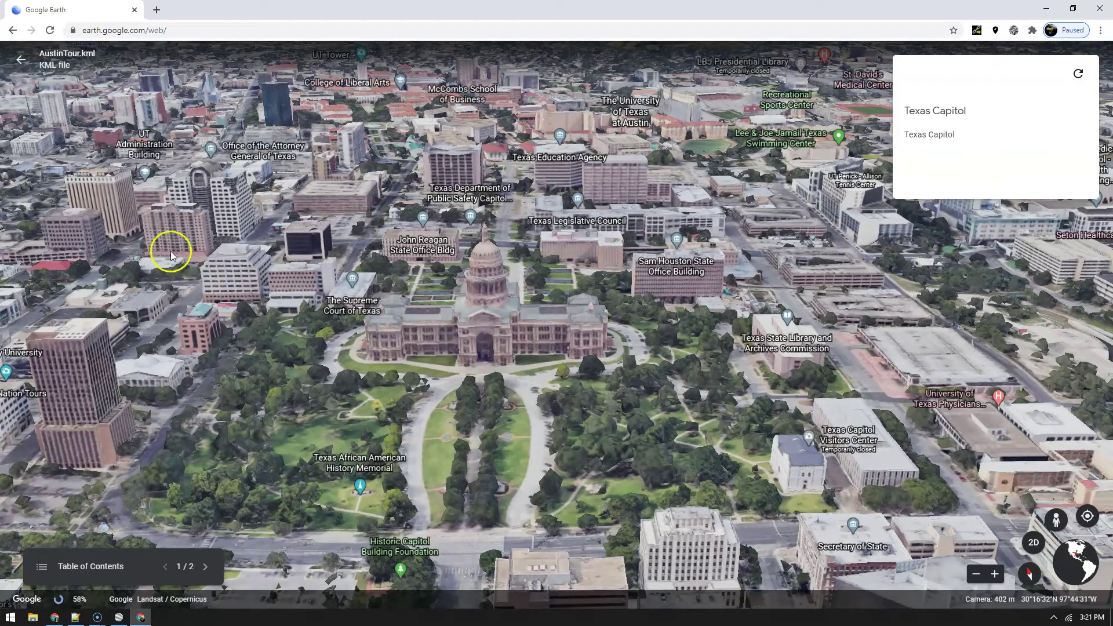
click(16, 64)
click(107, 231)
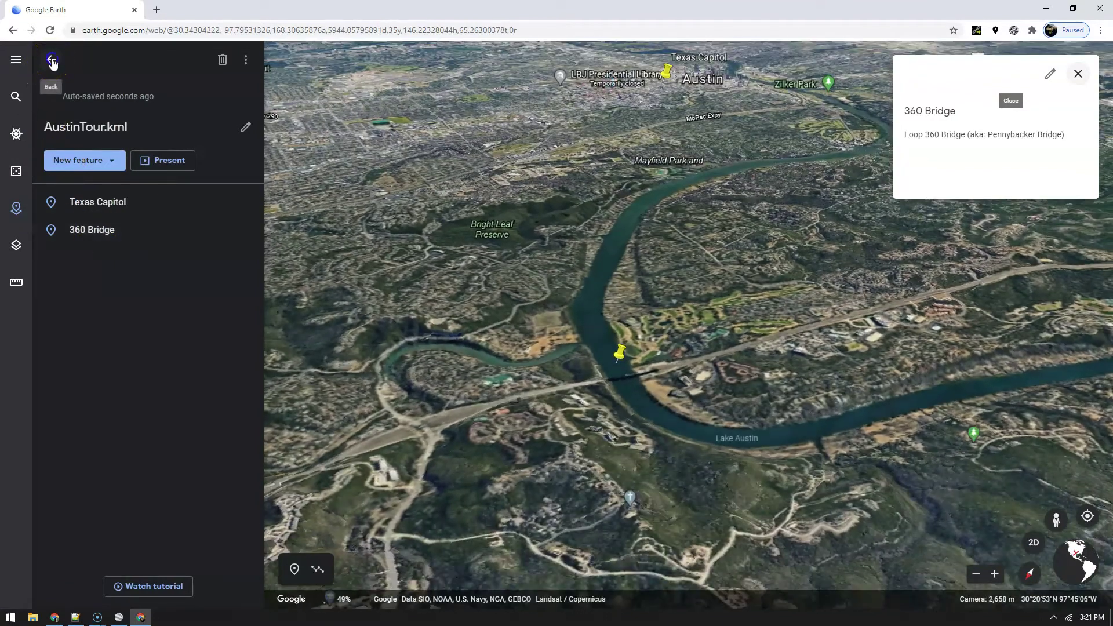
click(52, 60)
click(128, 204)
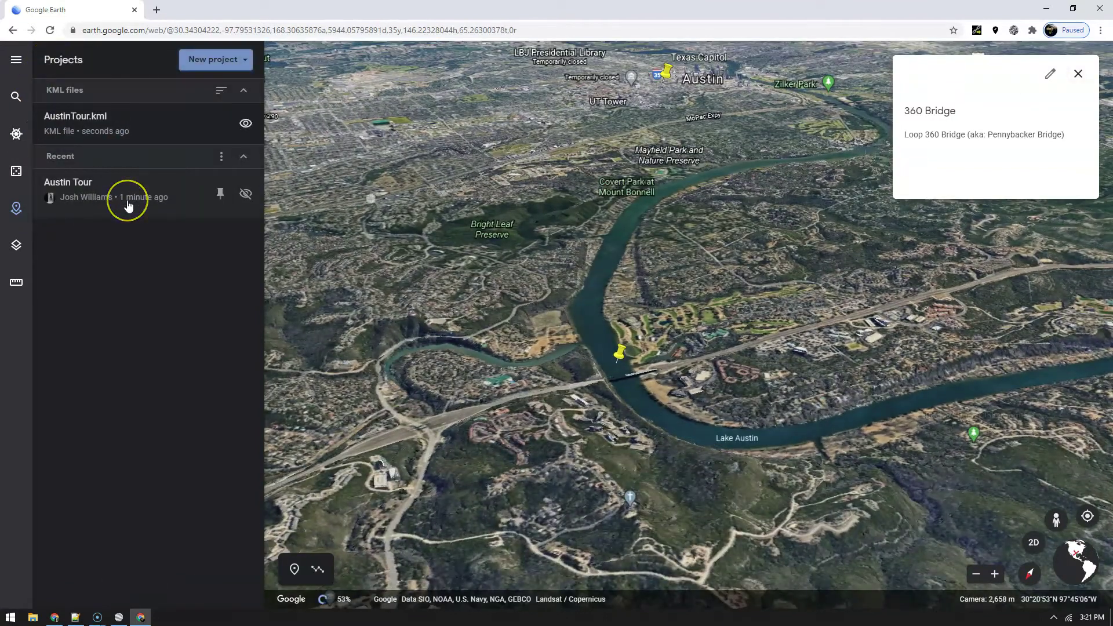